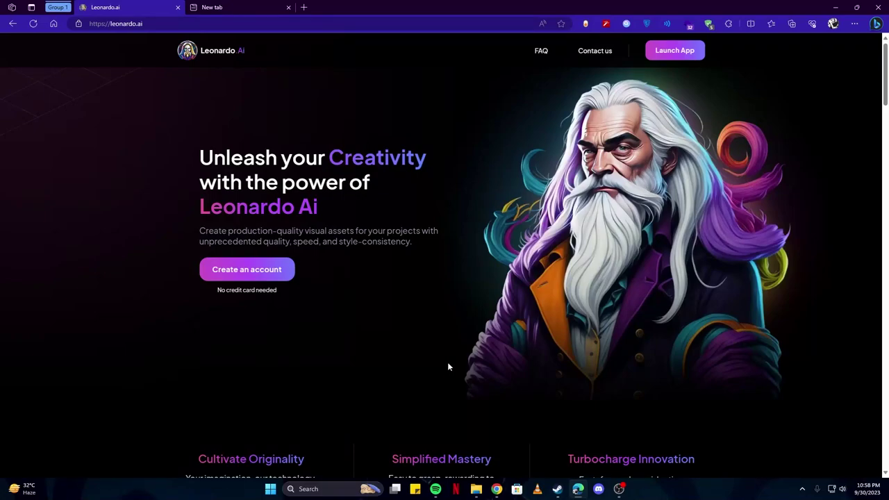
# Launch the Leonardo.Ai web app and browse the Recent Creations gallery.
pyautogui.scroll(-1, 448, 367)
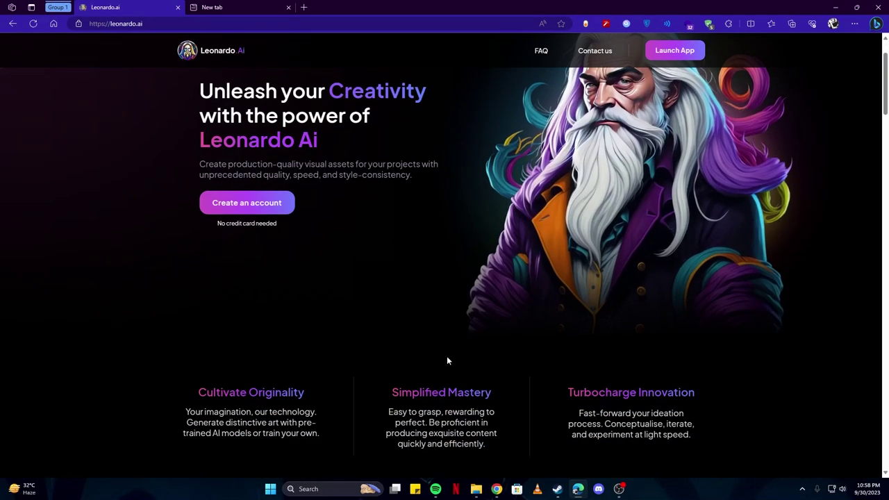
pyautogui.scroll(1, 630, 80)
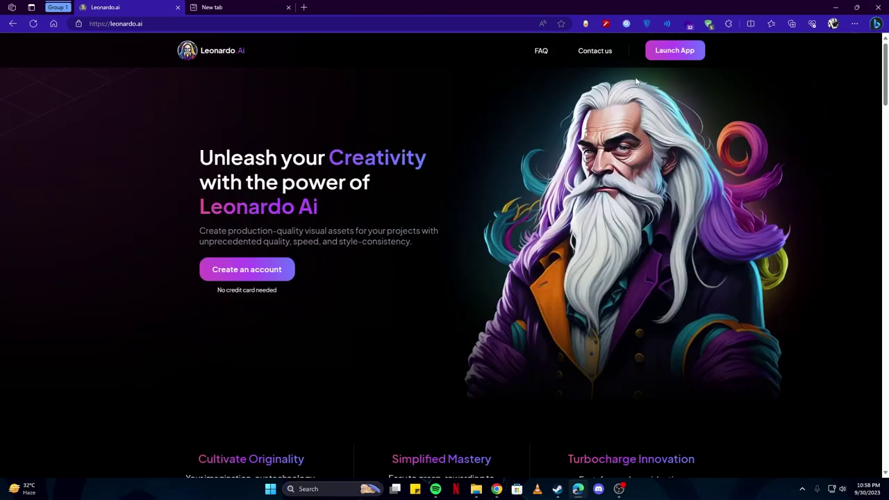
pyautogui.click(666, 52)
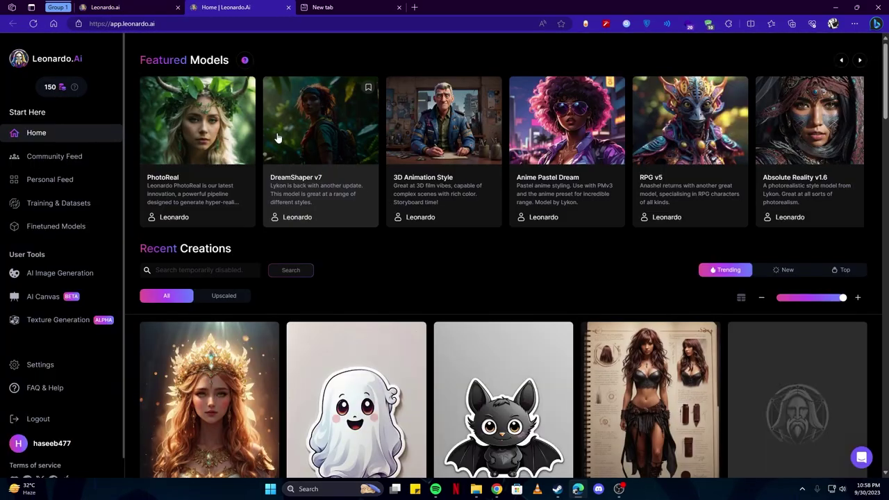
pyautogui.scroll(-10, 468, 248)
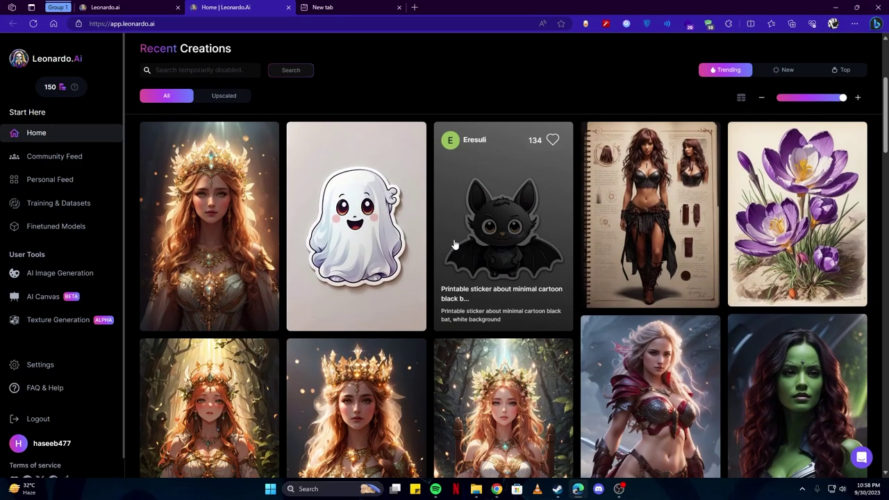
pyautogui.scroll(-6, 454, 245)
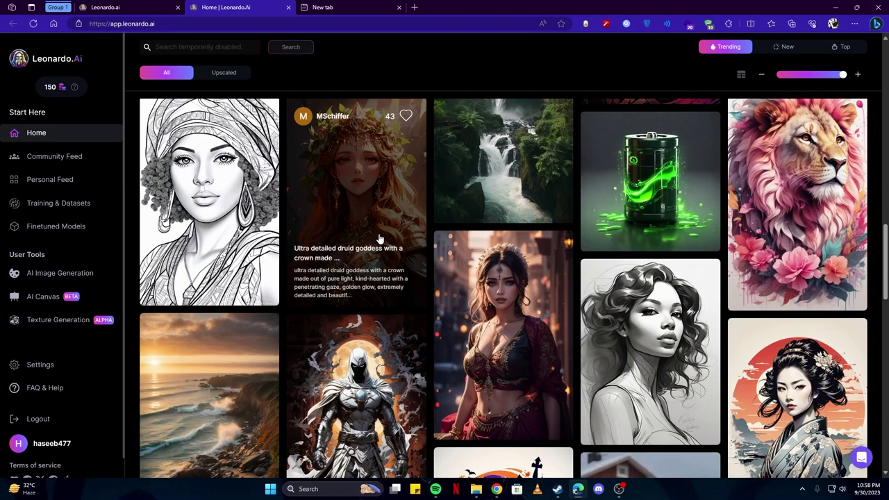
pyautogui.scroll(-7, 375, 238)
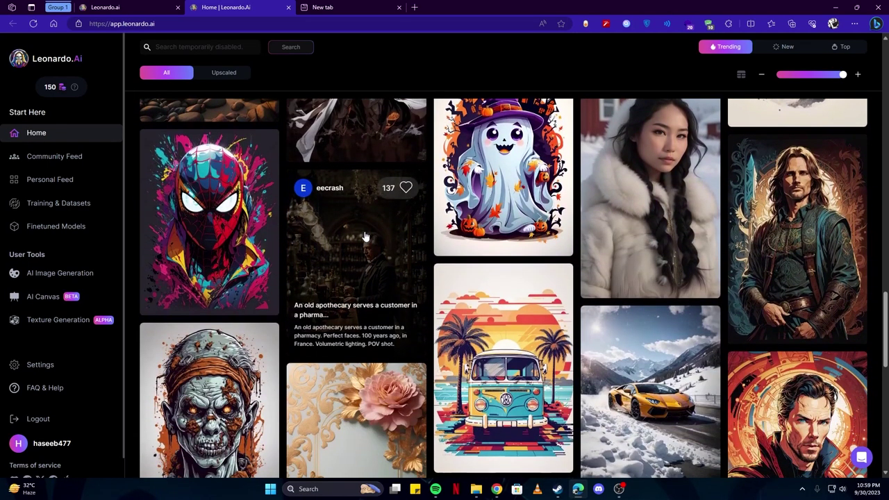
pyautogui.scroll(-8, 365, 237)
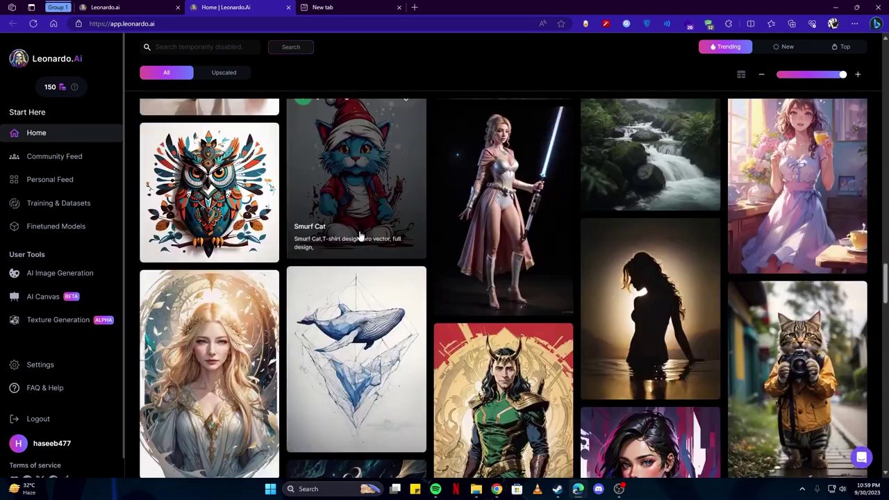
pyautogui.scroll(-5, 360, 237)
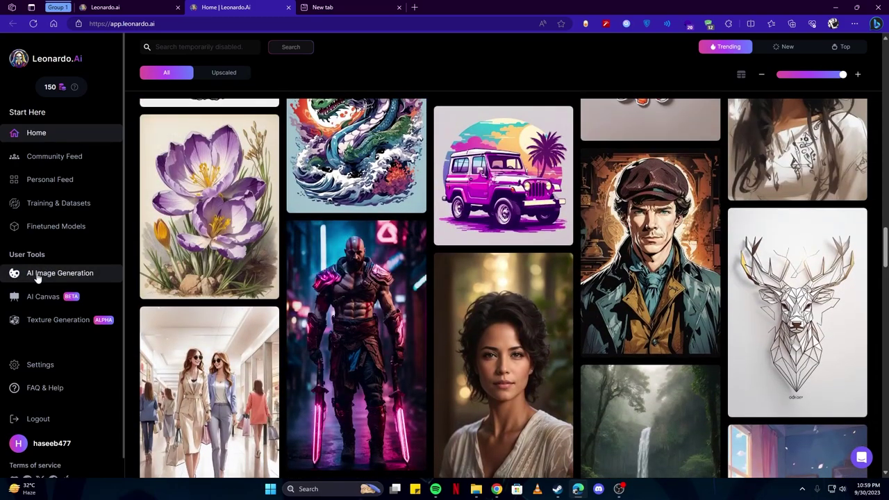
# On the AI Image Generation page, set the aspect ratio to 16:9 (976 × 544 px).
pyautogui.click(54, 275)
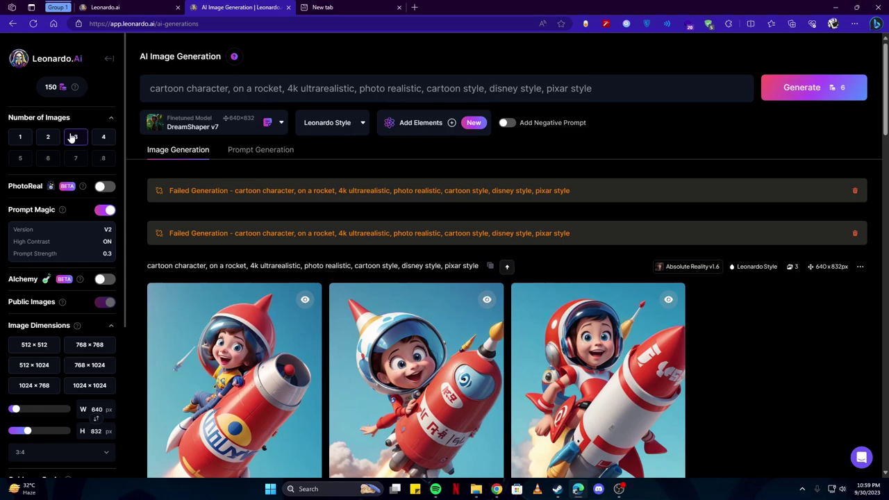
pyautogui.scroll(-2, 347, 322)
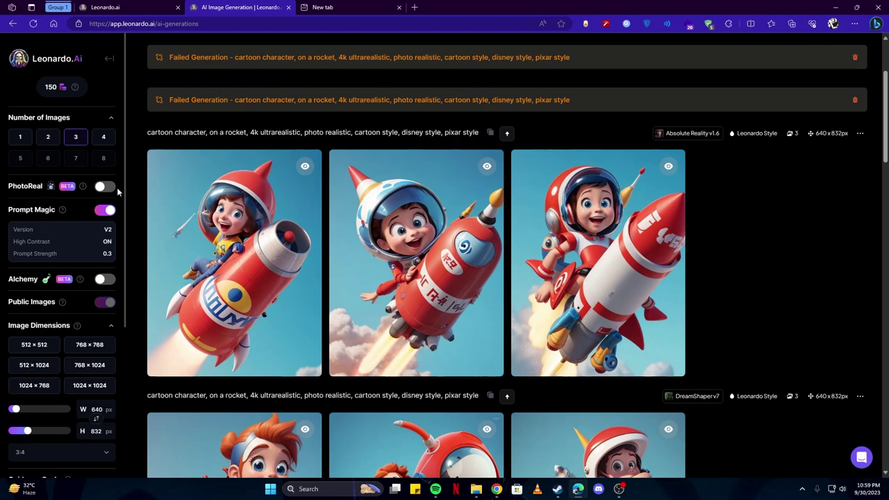
pyautogui.scroll(-1, 97, 201)
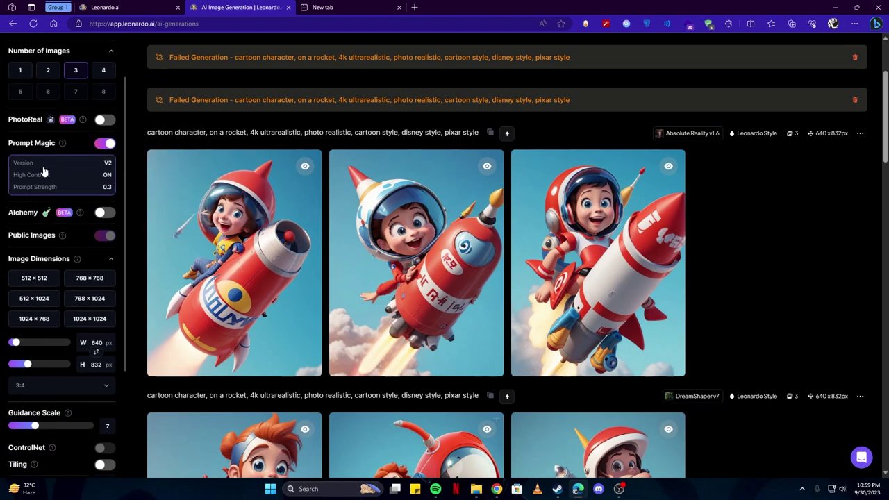
pyautogui.scroll(-2, 43, 171)
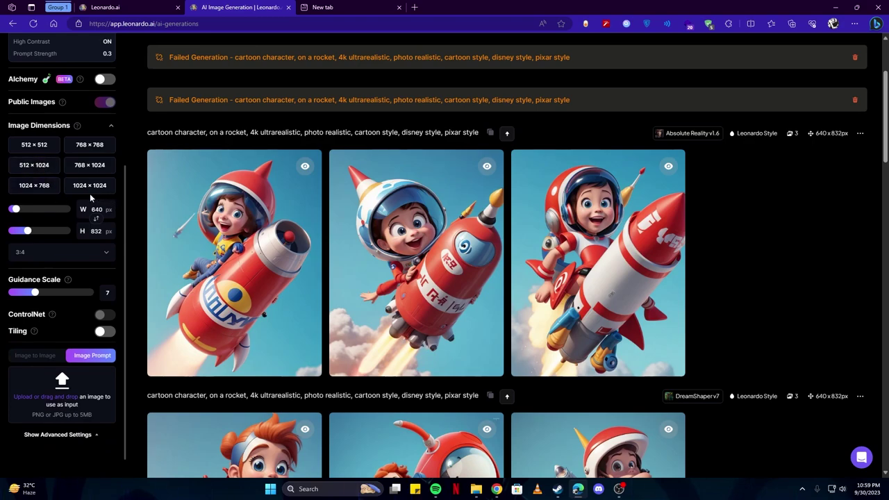
pyautogui.scroll(-3, 97, 241)
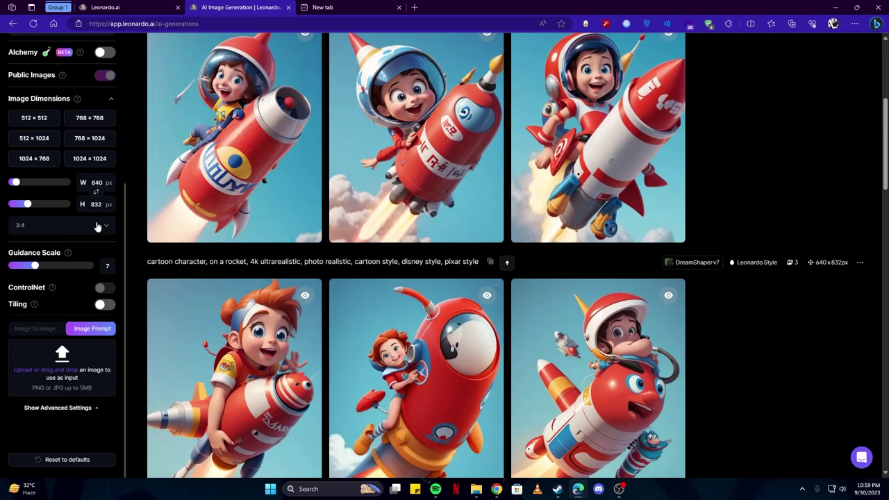
pyautogui.click(97, 226)
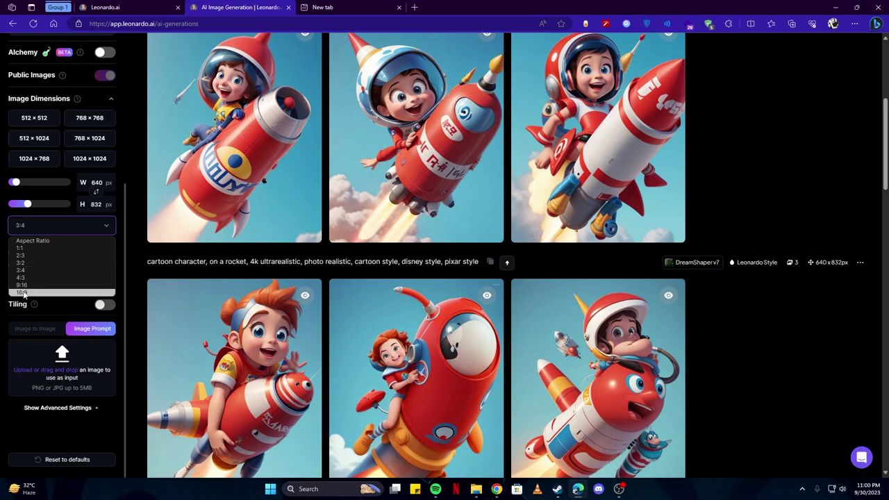
pyautogui.click(22, 293)
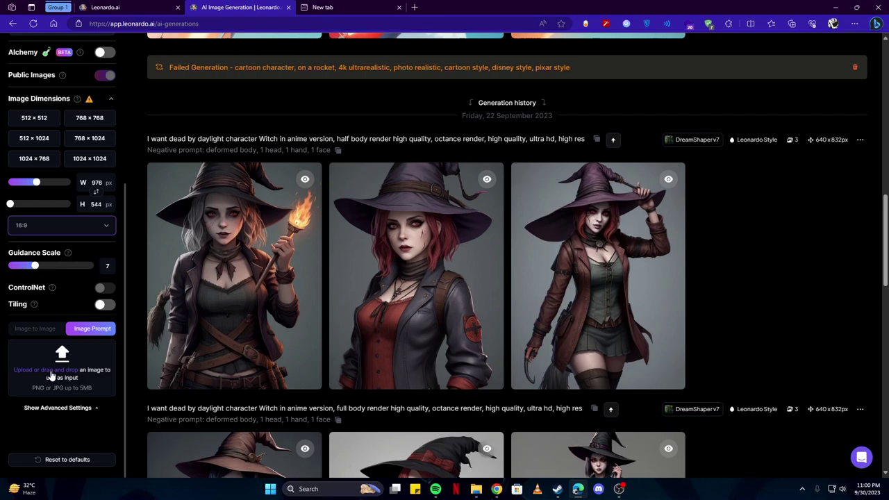
# Upload the reference JPG from Downloads as the image prompt, weighted at 0.68.
pyautogui.click(50, 375)
pyautogui.click(630, 221)
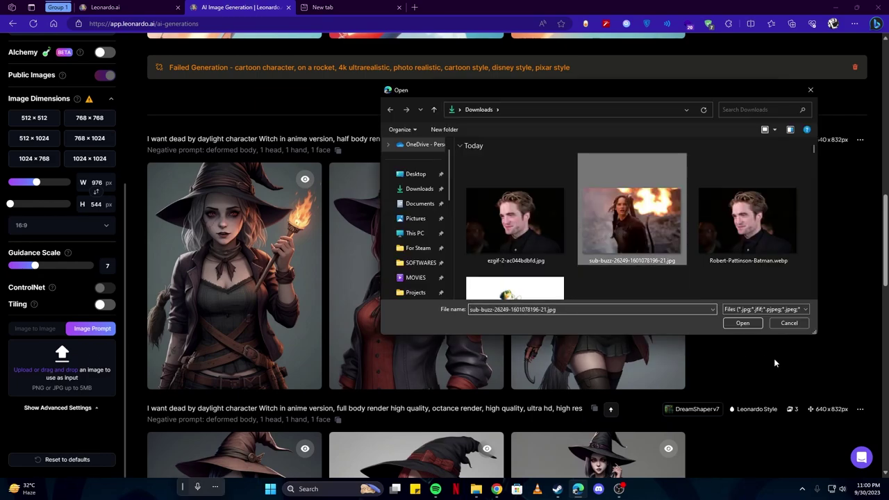
pyautogui.click(743, 323)
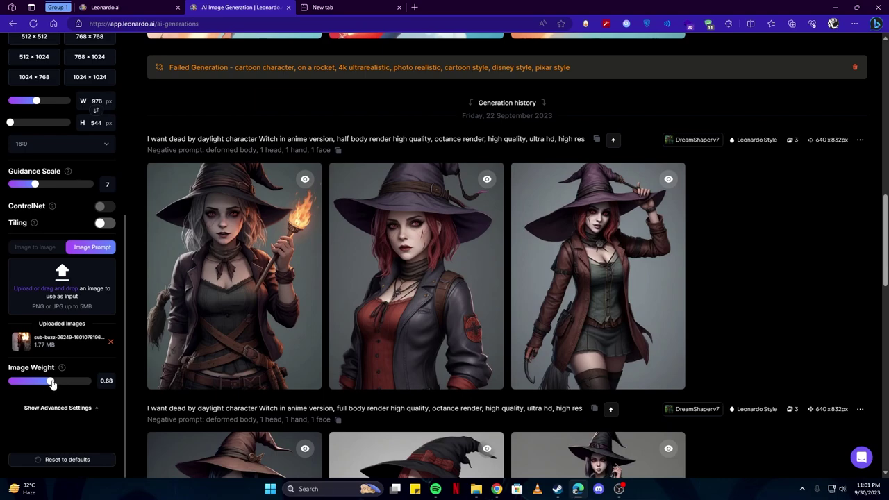
pyautogui.scroll(10, 260, 375)
# Replace the rocket prompt with 'A girl in a dark place, war, low key lighting, cinematic… 8k, photo-realistic'.
pyautogui.tripleClick(286, 88)
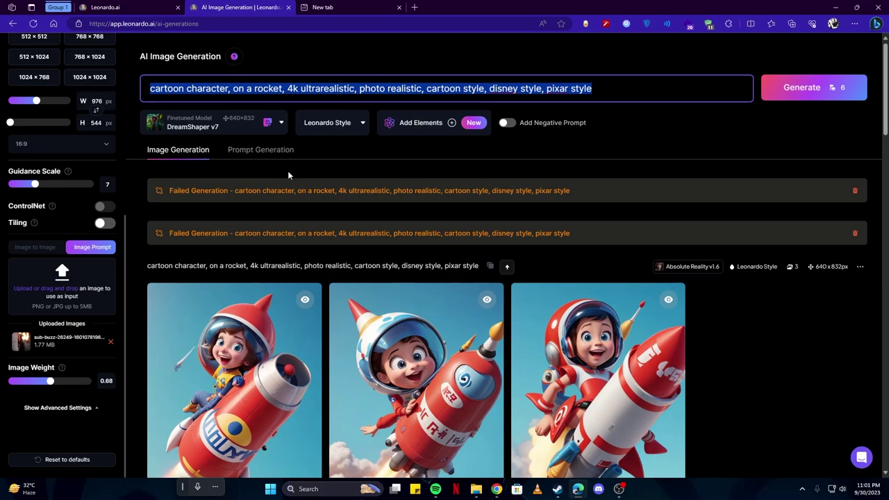
pyautogui.click(288, 170)
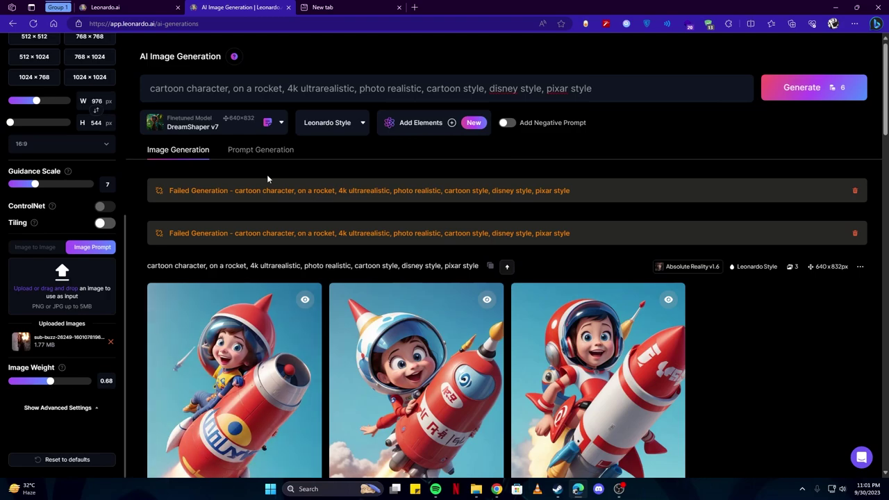
pyautogui.tripleClick(347, 88)
pyautogui.moveTo(348, 88); pyautogui.dragTo(312, 175)
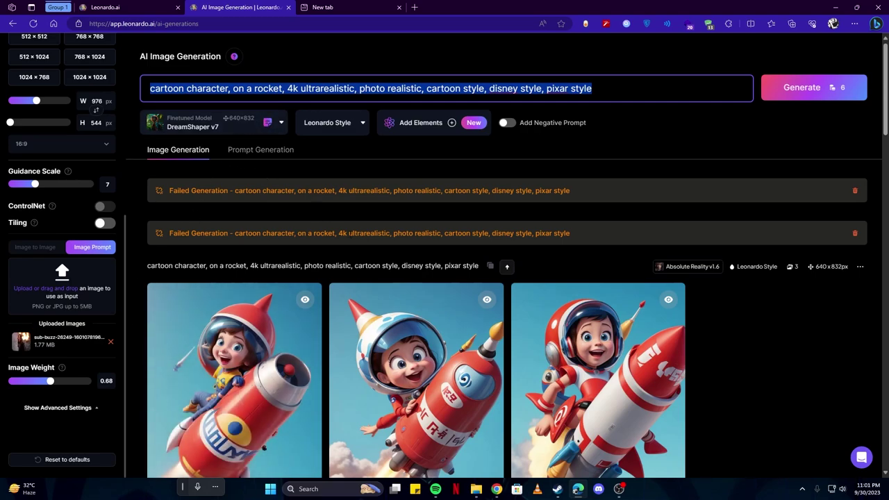
pyautogui.press('BackSpace')
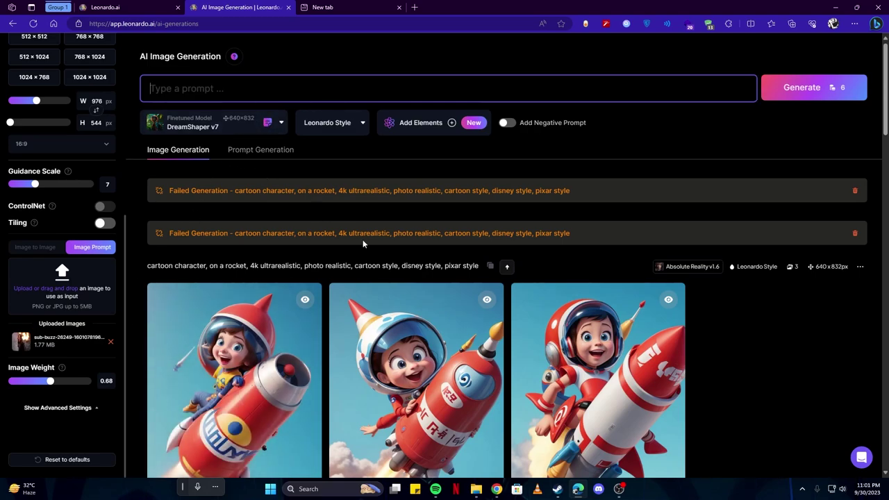
pyautogui.write('A girl in a dark place, war, low key lighting, cinematic, a cinematic scene, 8k, photo realistic, ultrarealistic')
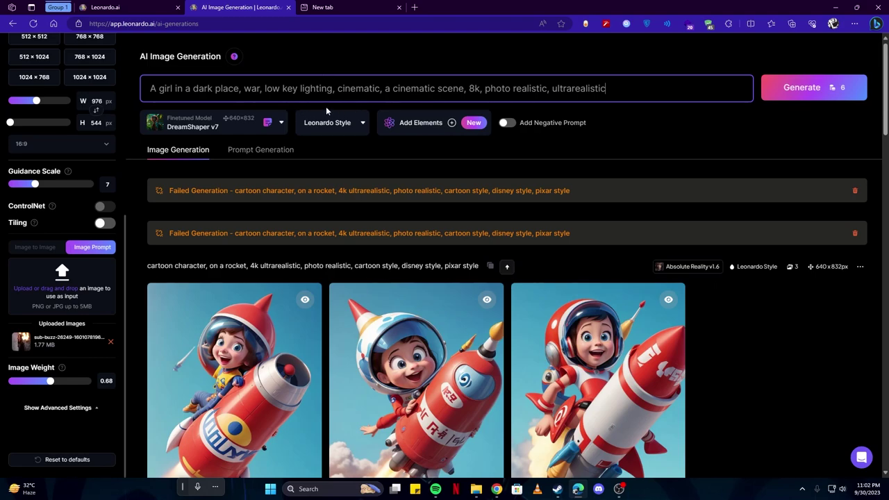
# Set Number of Images to 4, keeping the 16:9 aspect ratio.
pyautogui.scroll(5, 94, 228)
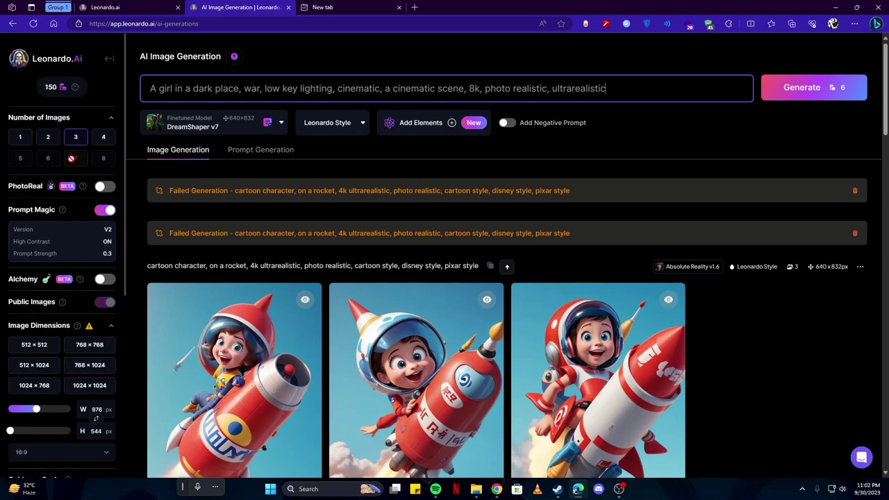
pyautogui.click(105, 141)
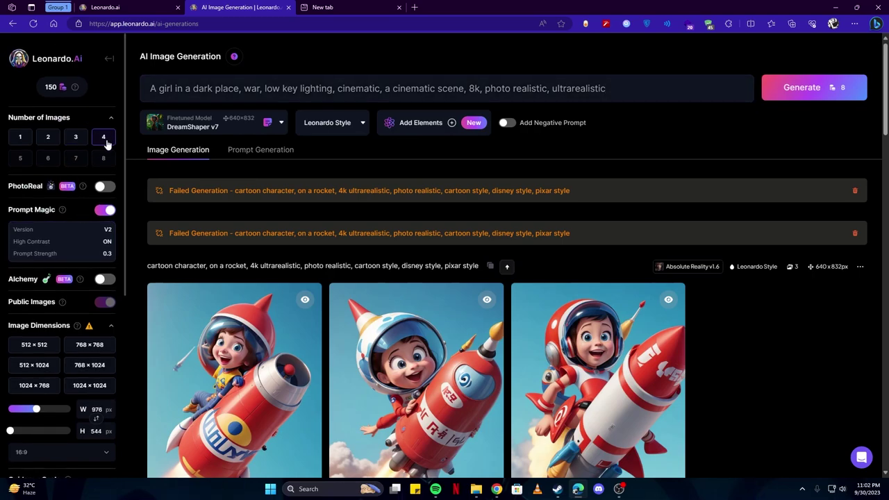
pyautogui.scroll(-4, 63, 208)
pyautogui.click(52, 191)
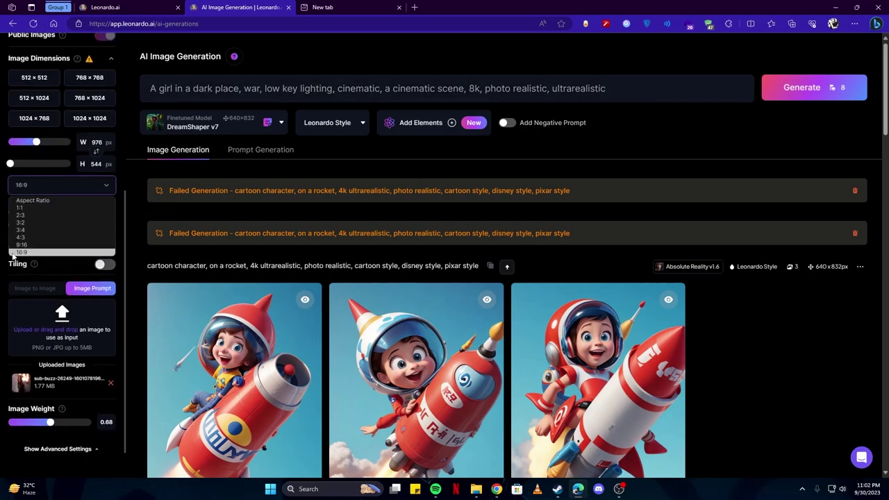
pyautogui.click(28, 252)
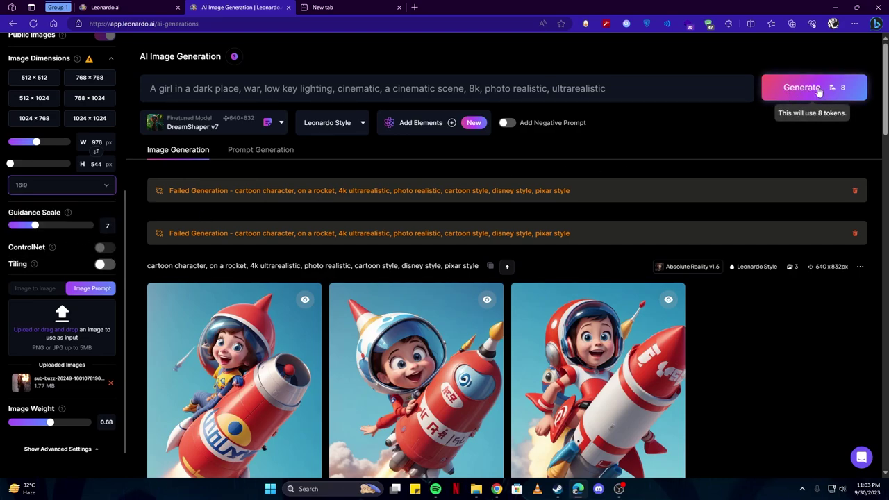
# Switch the model to Leonardo Diffusion and generate the firelit portraits.
pyautogui.click(208, 125)
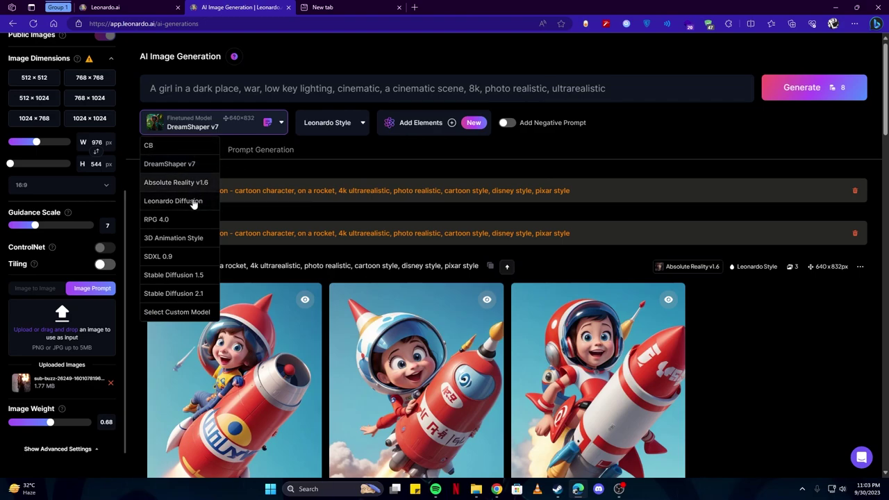
pyautogui.click(177, 203)
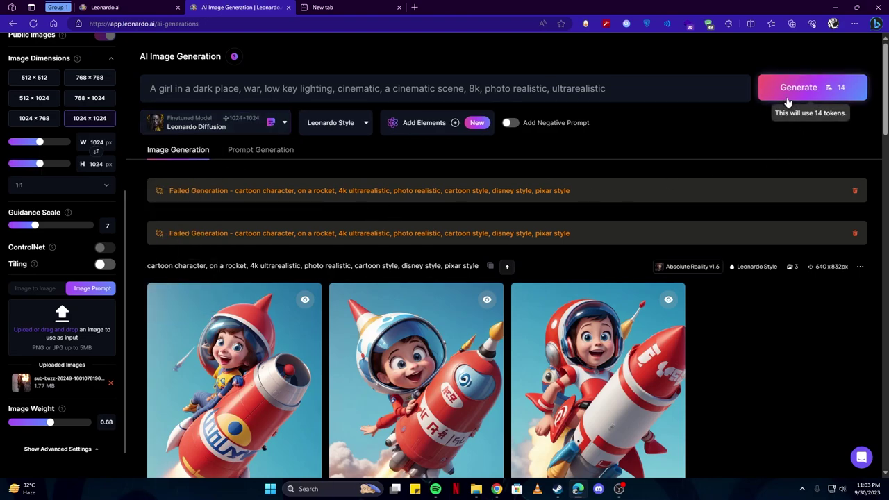
pyautogui.click(787, 103)
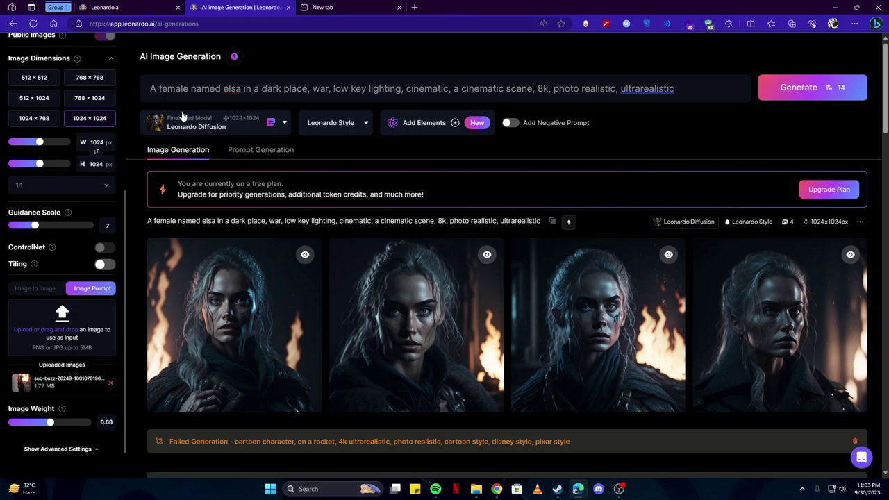
# View the first firelit portrait full-size, then close the preview.
pyautogui.click(248, 314)
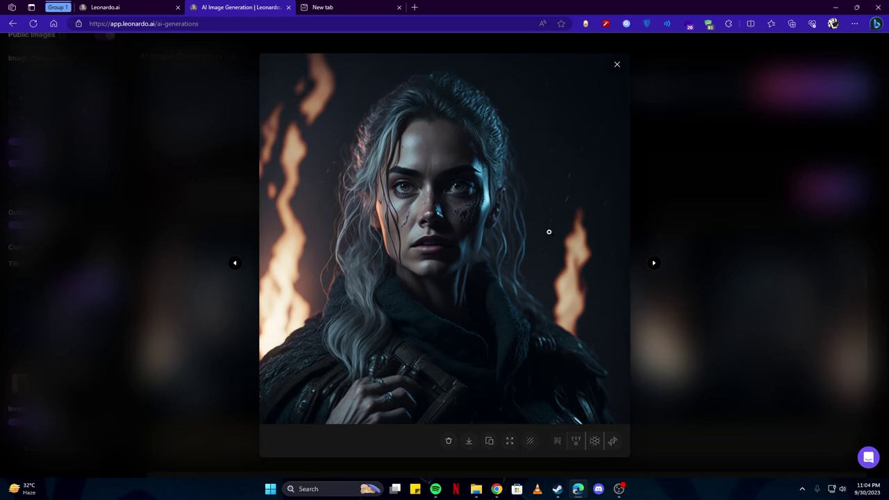
pyautogui.click(617, 66)
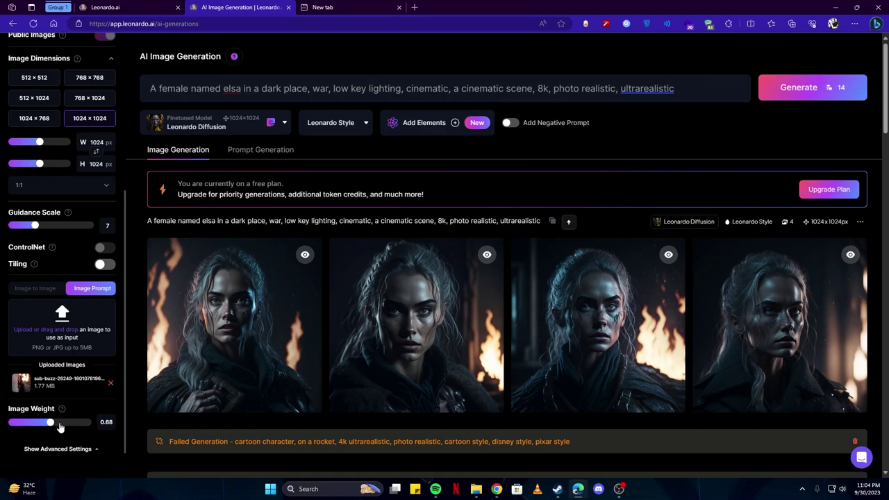
# Generate four portraits at full image weight 1, then switch the aspect ratio to 16:9.
pyautogui.moveTo(51, 423); pyautogui.dragTo(94, 423)
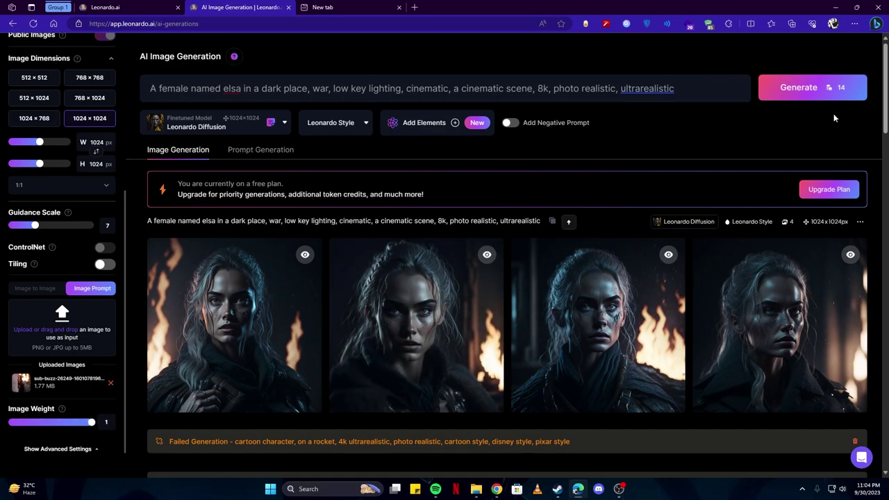
pyautogui.click(820, 89)
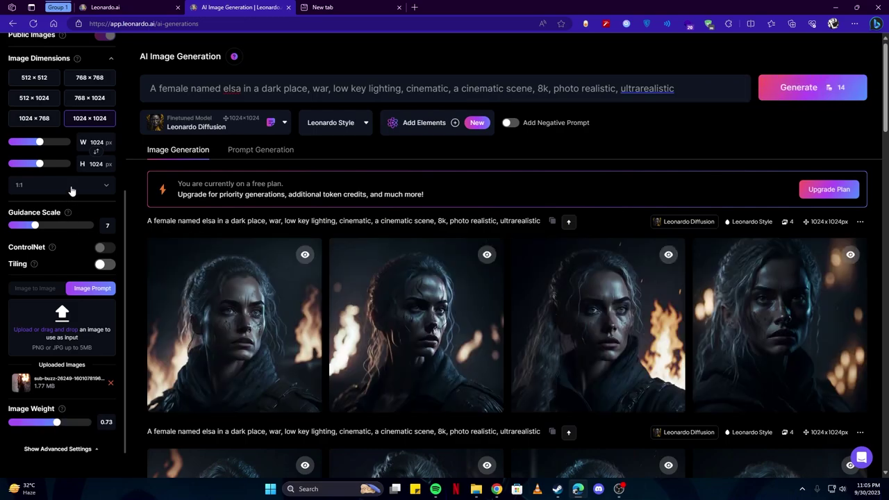
pyautogui.click(71, 188)
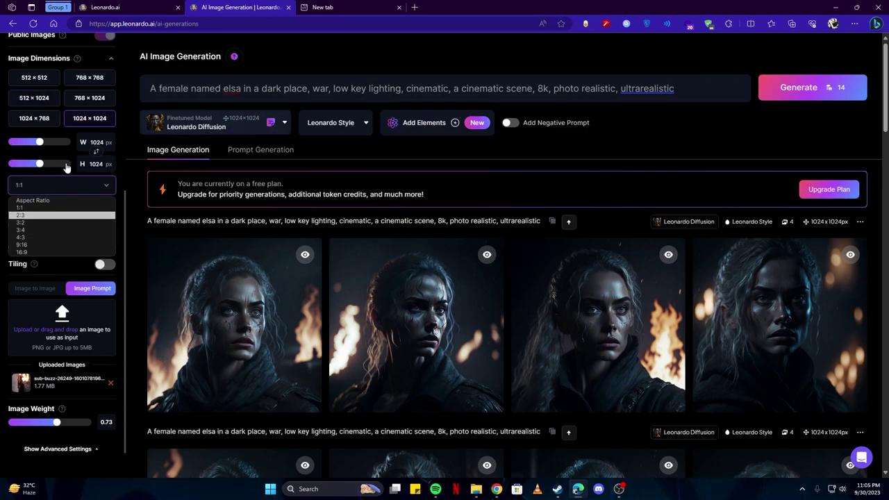
pyautogui.click(26, 251)
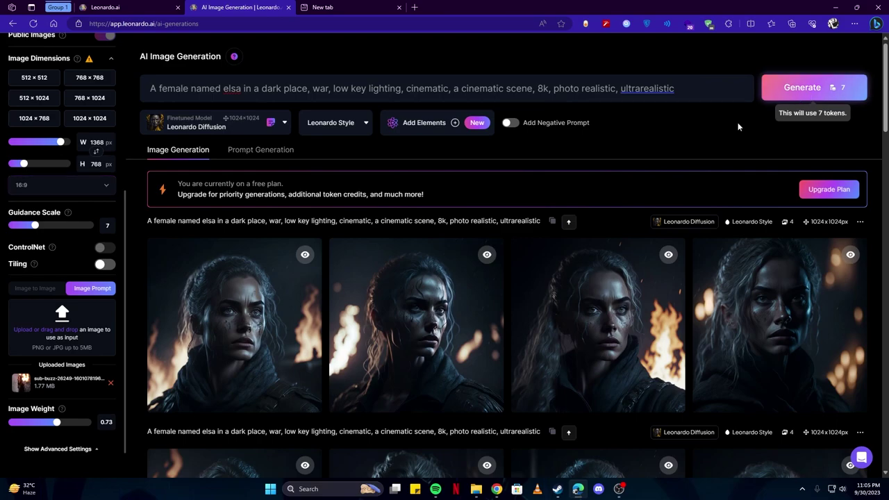
# Generate two 1368×768 widescreen portraits and upscale the second one smoothly to HD.
pyautogui.click(836, 92)
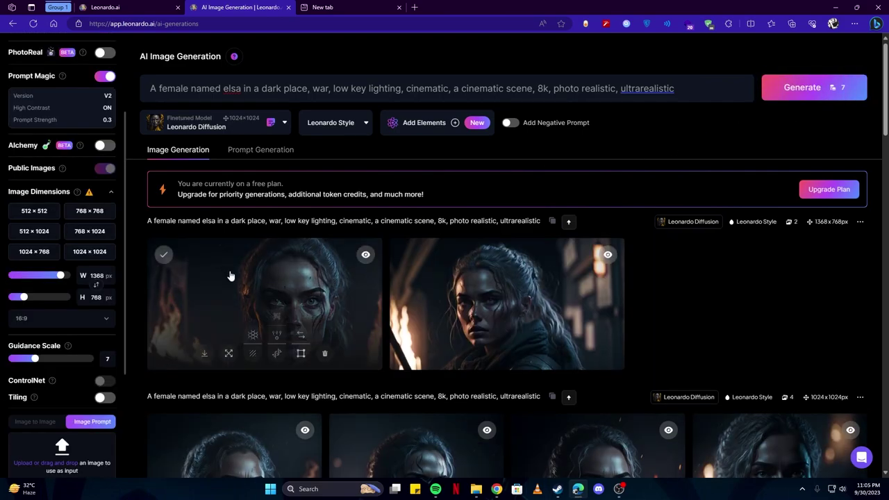
pyautogui.click(457, 298)
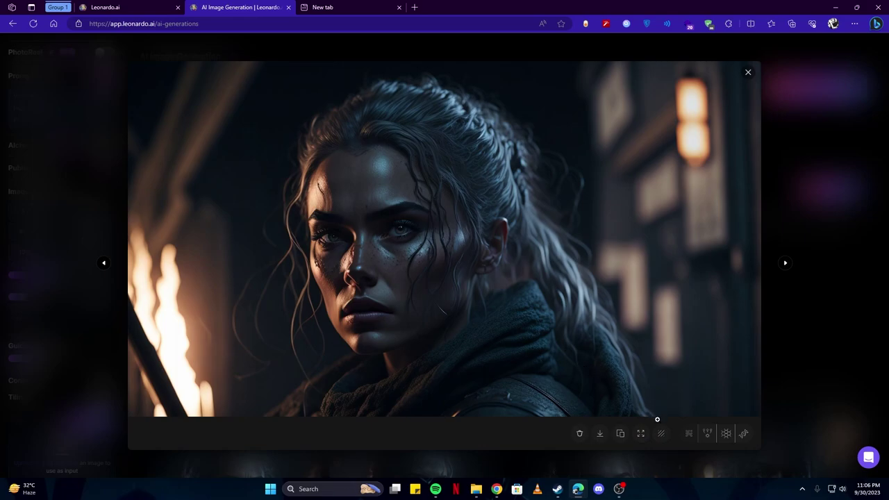
pyautogui.click(729, 435)
# Generate two 16:9 portraits with the DreamShaper v7 finetuned model.
pyautogui.click(748, 73)
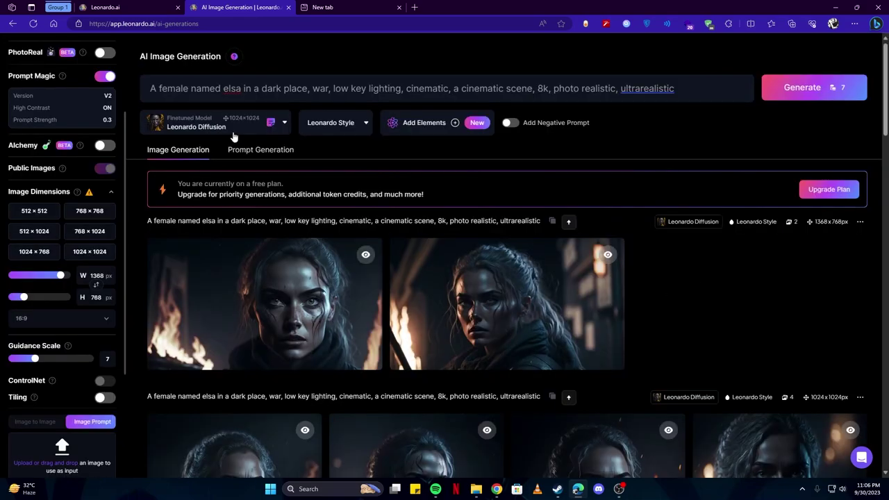
pyautogui.click(276, 123)
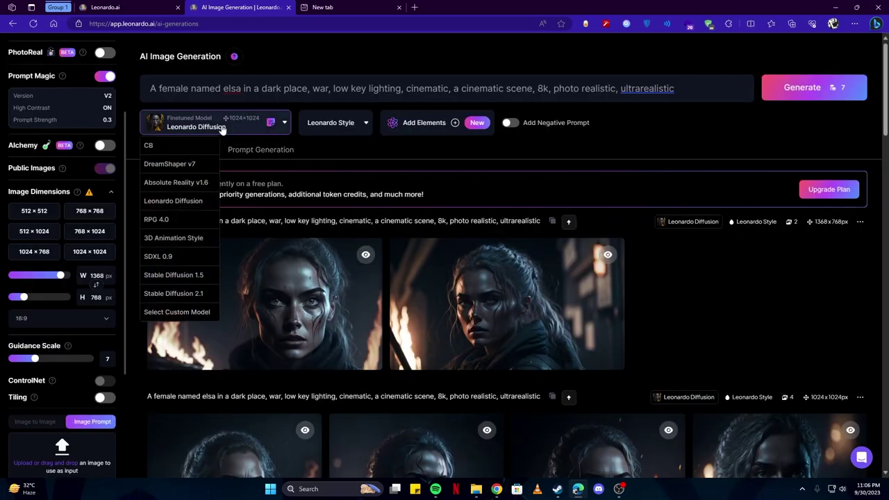
pyautogui.click(171, 165)
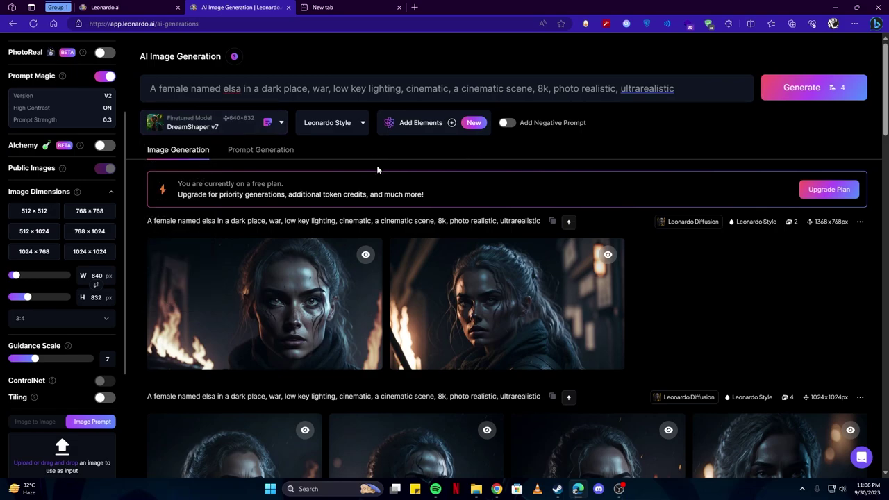
pyautogui.click(64, 320)
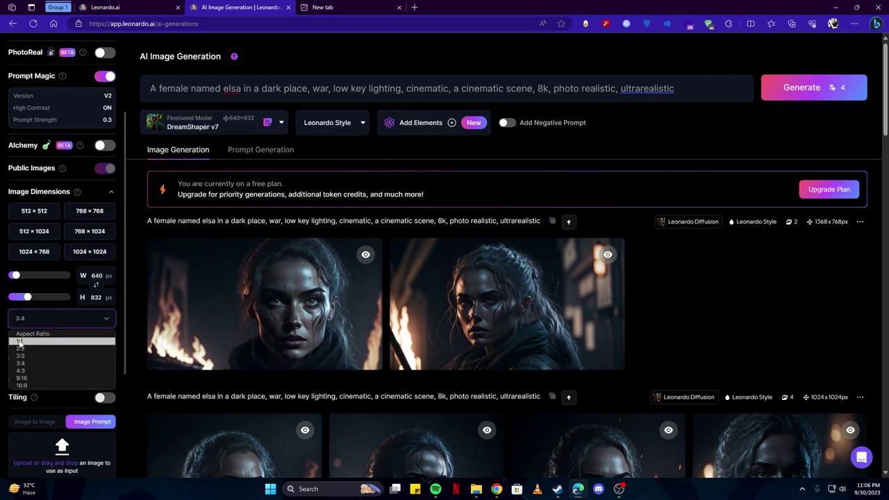
pyautogui.click(23, 384)
pyautogui.click(795, 99)
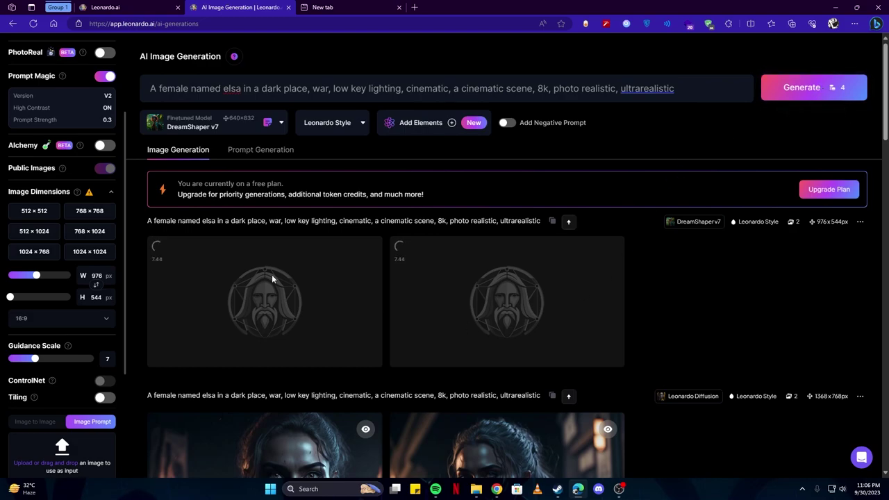
# Confirm DreamShaper v7 stays selected and browse the two new blonde-woman portraits.
pyautogui.click(235, 134)
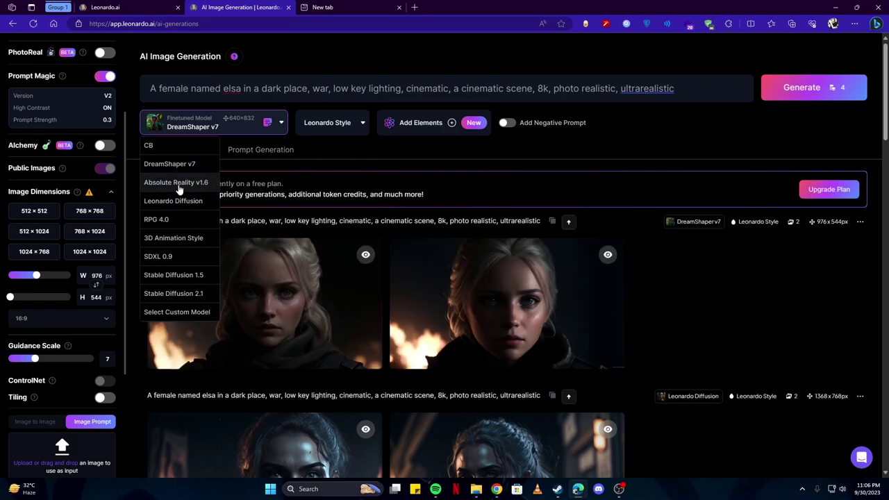
pyautogui.click(660, 142)
pyautogui.scroll(2, 102, 267)
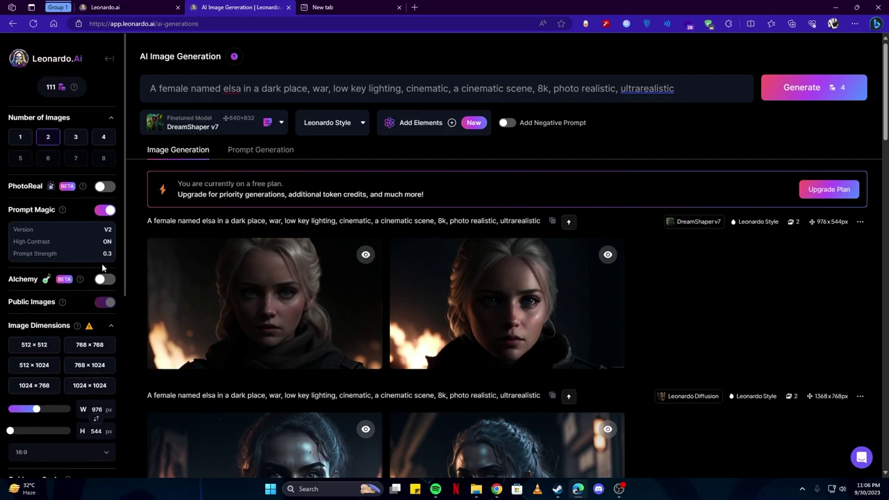
pyautogui.moveTo(229, 268)
pyautogui.scroll(-3, 331, 363)
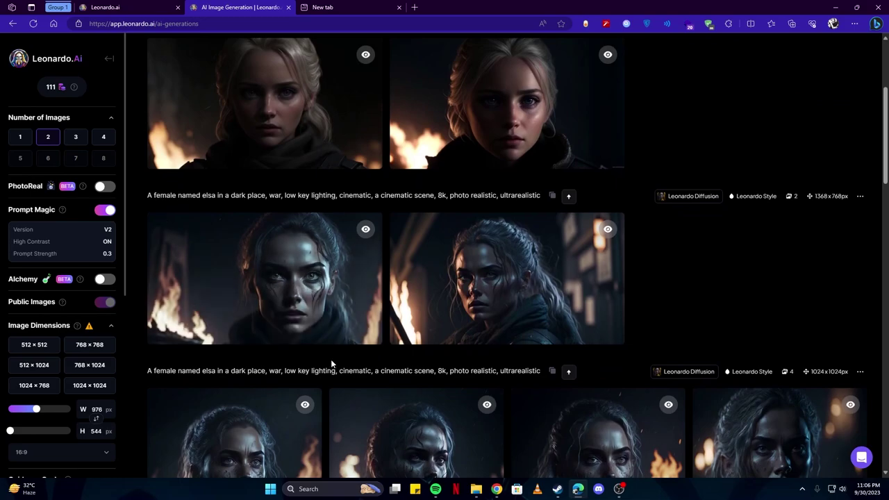
pyautogui.scroll(2, 331, 359)
pyautogui.click(291, 235)
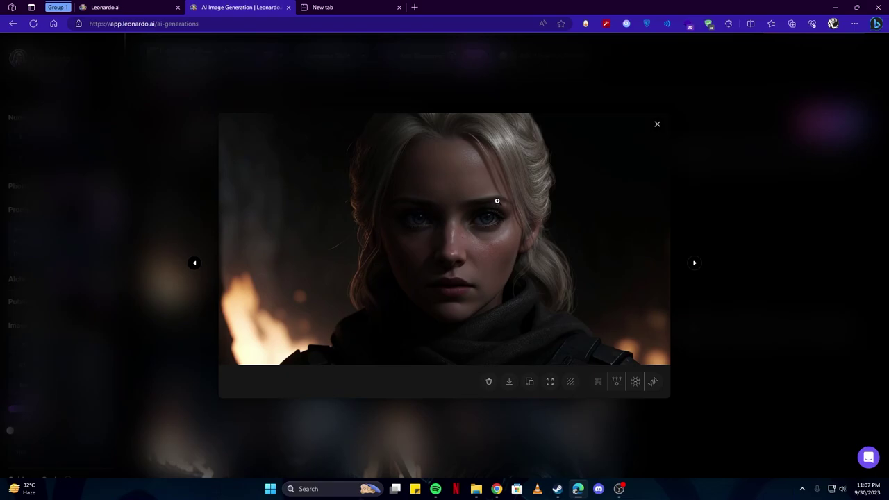
pyautogui.click(746, 195)
pyautogui.scroll(-2, 745, 194)
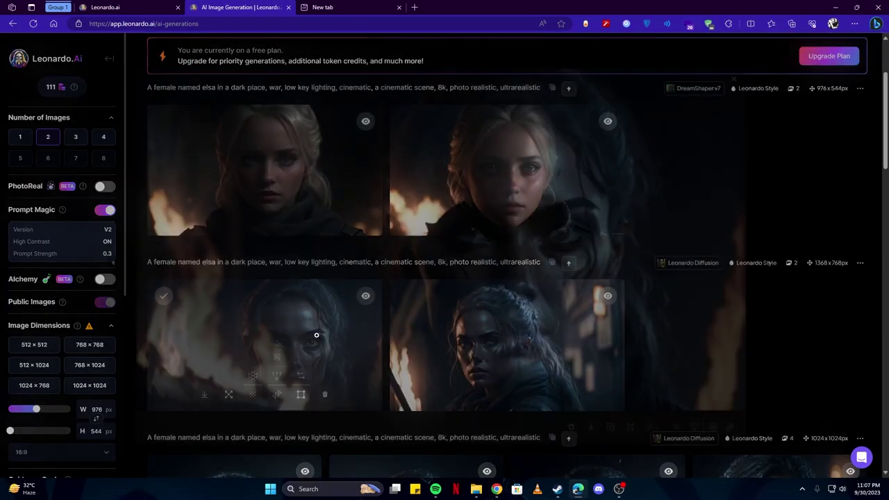
pyautogui.click(327, 333)
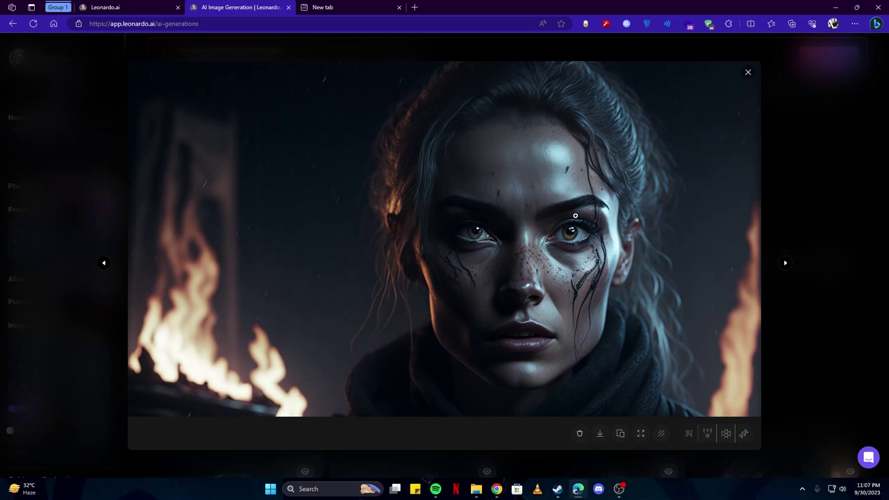
pyautogui.click(838, 193)
pyautogui.click(521, 327)
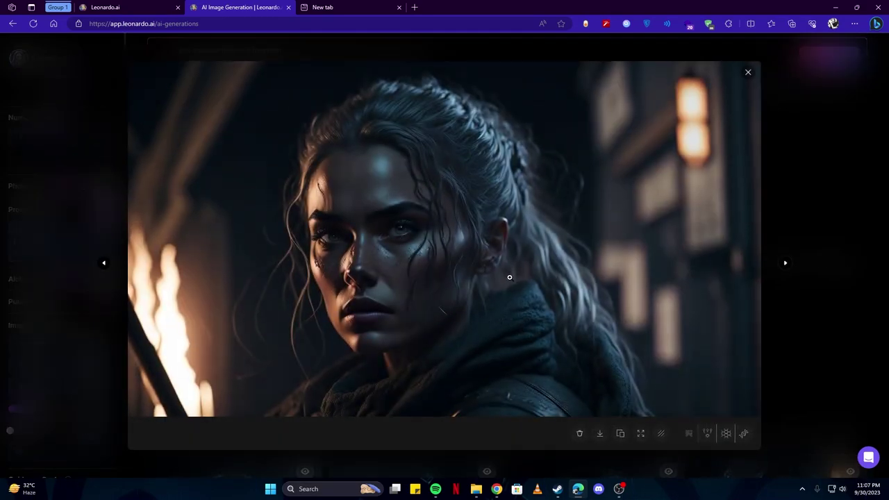
pyautogui.click(798, 207)
pyautogui.scroll(2, 518, 269)
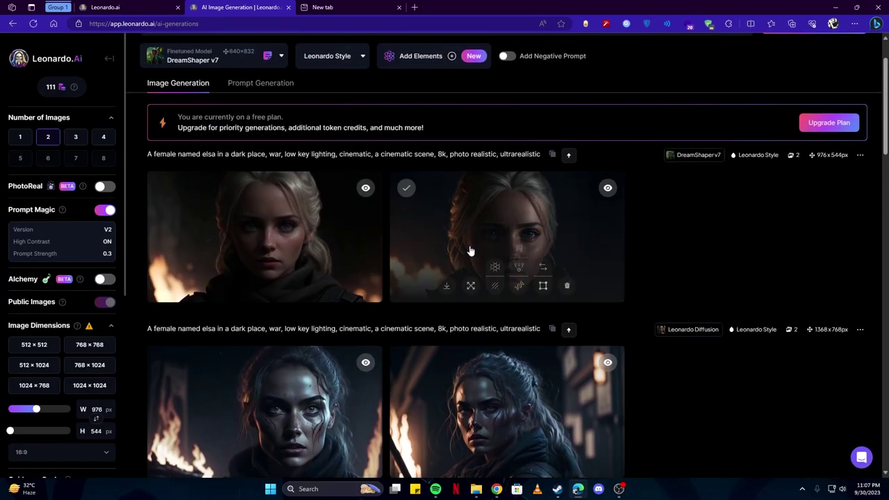
pyautogui.click(470, 248)
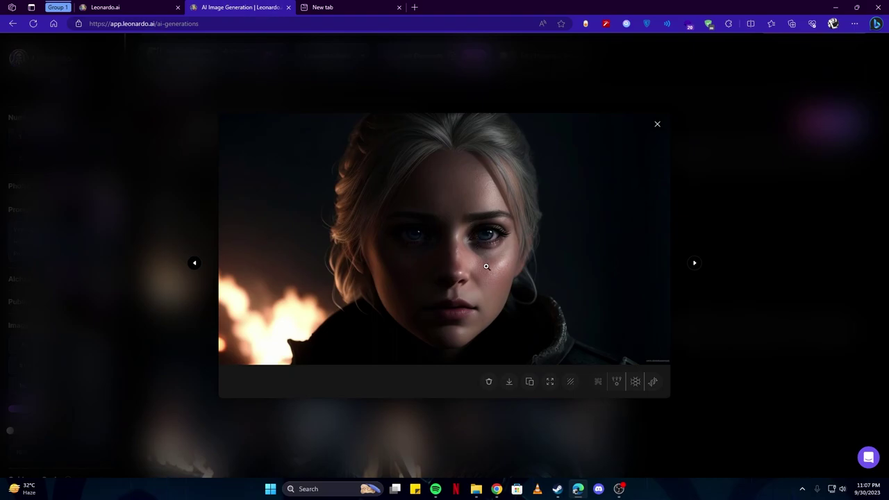
pyautogui.click(741, 266)
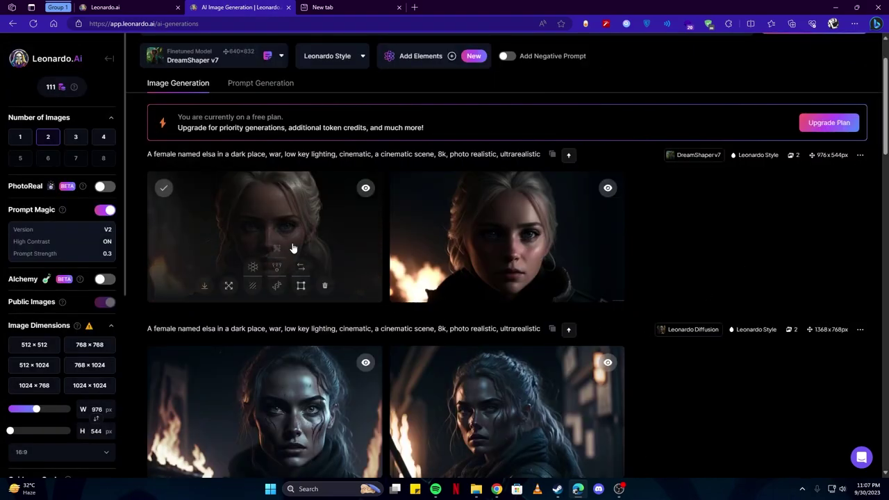
# Remove the old reference and upload ezgif-2-ac044bdbfd.jpg from Downloads, weighted at 0.73.
pyautogui.scroll(1, 291, 243)
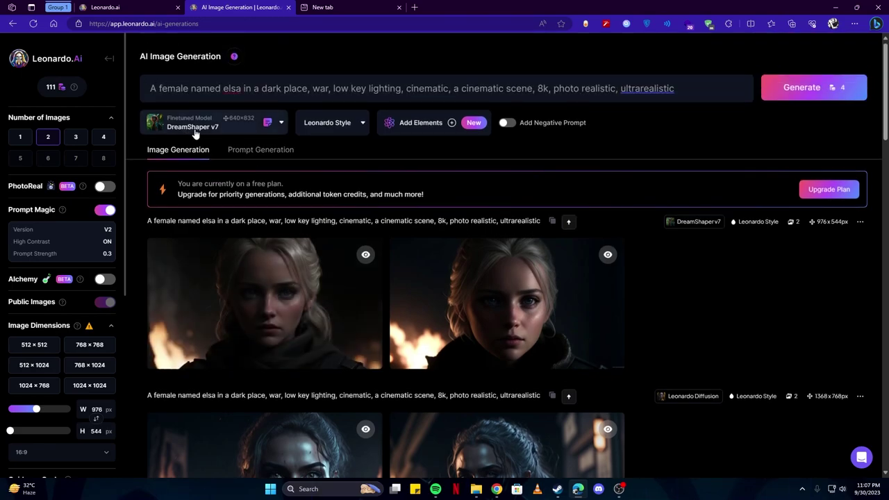
pyautogui.scroll(-4, 118, 347)
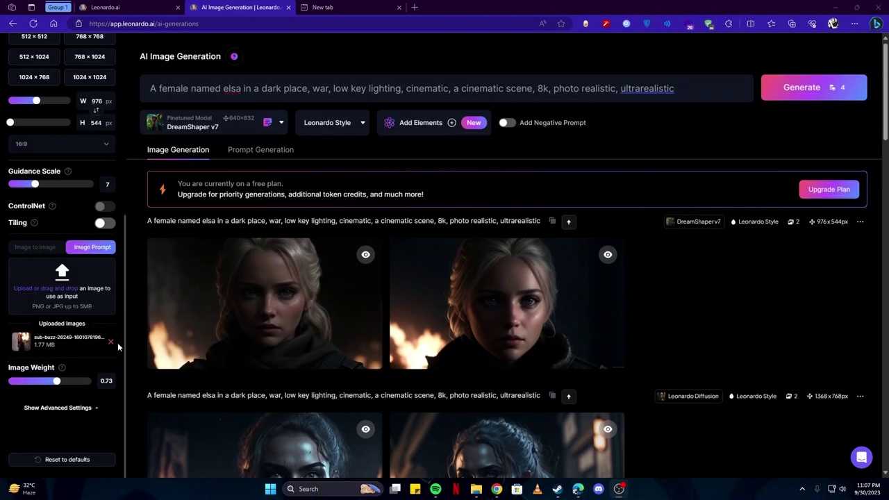
pyautogui.click(111, 344)
pyautogui.click(71, 369)
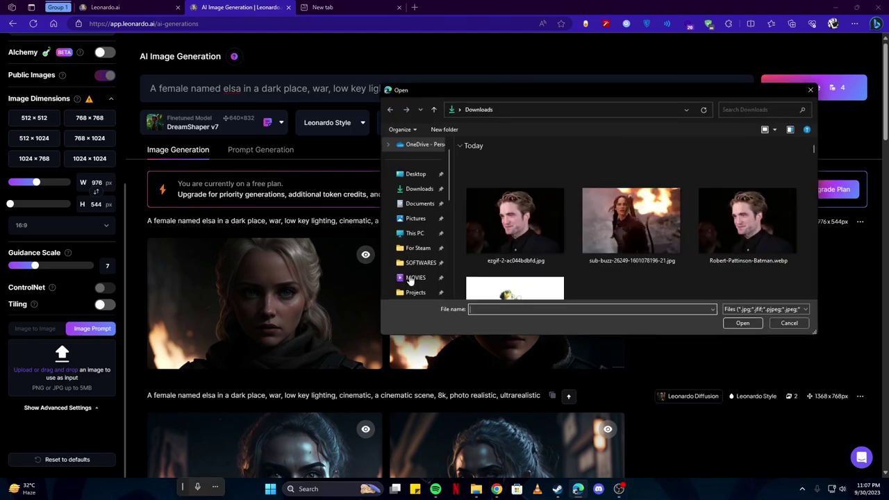
pyautogui.click(529, 230)
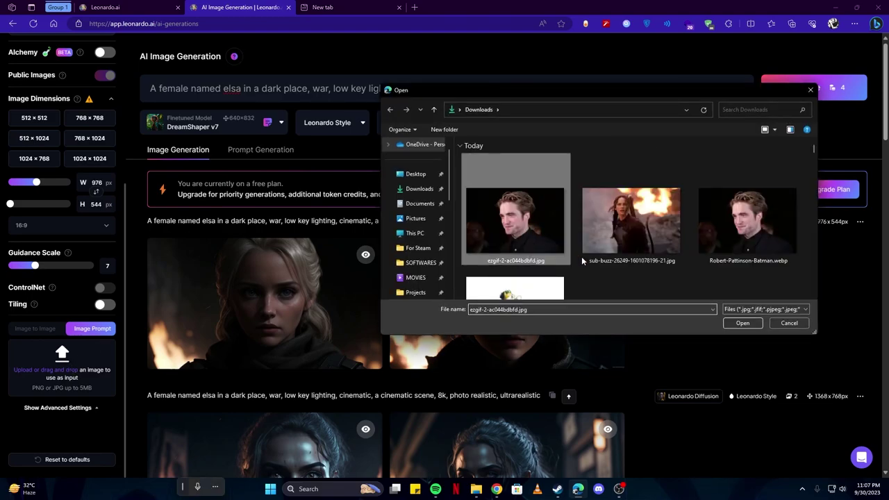
pyautogui.click(743, 323)
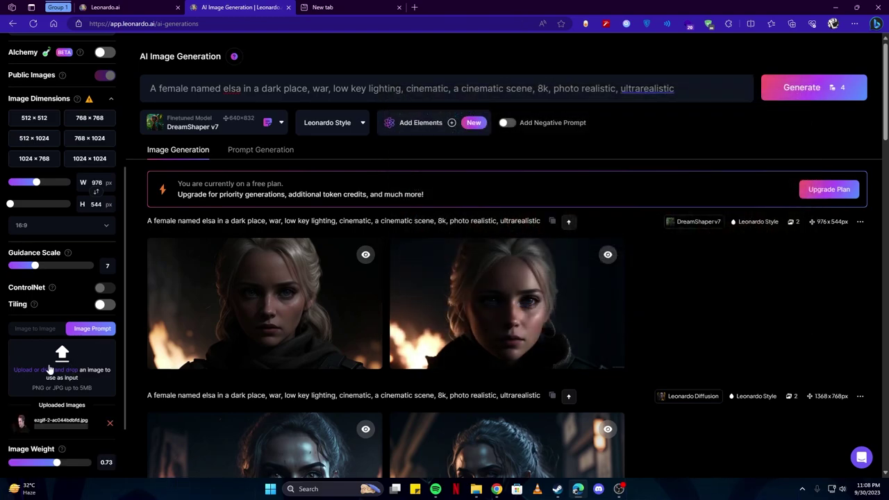
pyautogui.scroll(-1, 52, 368)
pyautogui.scroll(2, 53, 364)
pyautogui.scroll(-2, 56, 375)
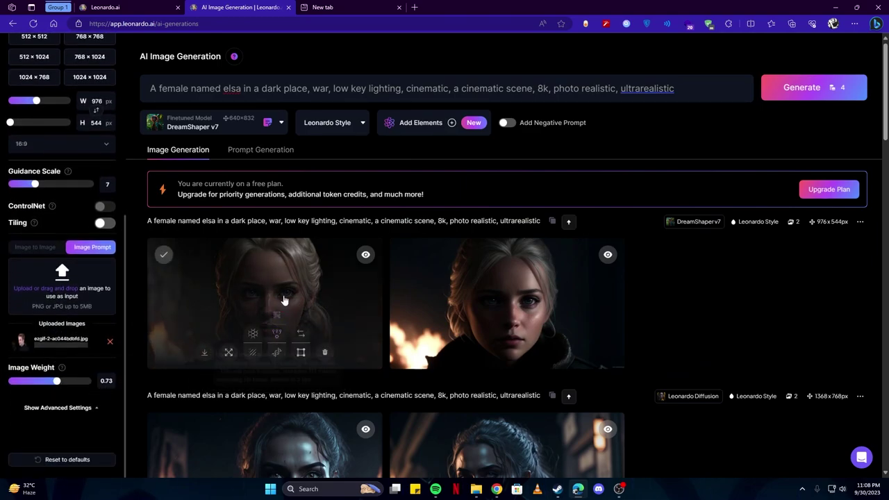
# Edit the prompt, replacing 'female named elsa' with a male subject.
pyautogui.moveTo(241, 88); pyautogui.dragTo(159, 89)
pyautogui.press('BackSpace')
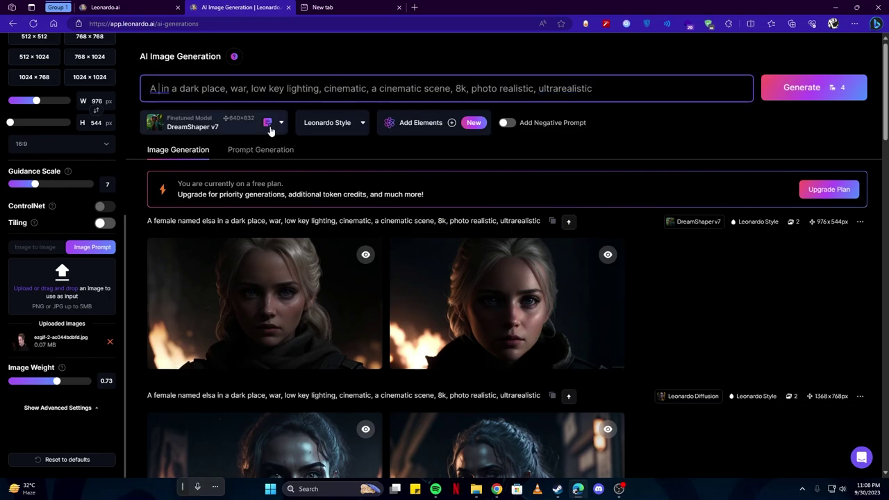
pyautogui.write('male')
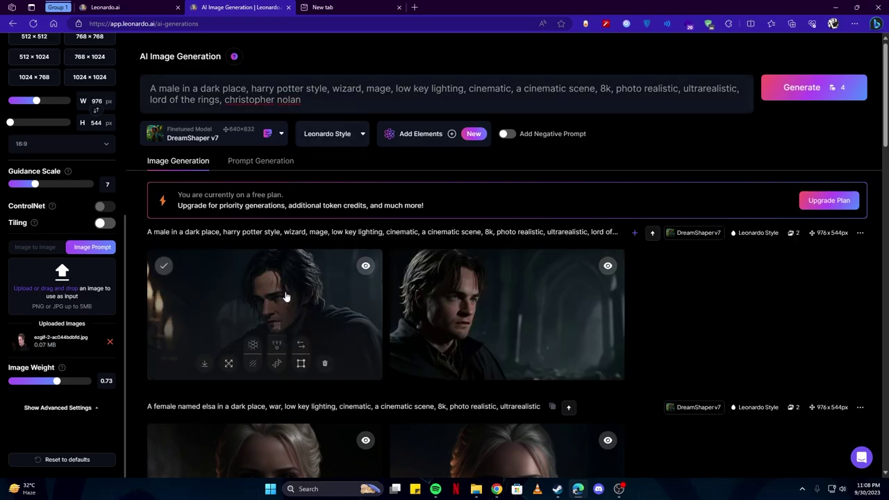
# Review the two dark-haired wizard portraits in the full-size viewer, then close it.
pyautogui.click(288, 296)
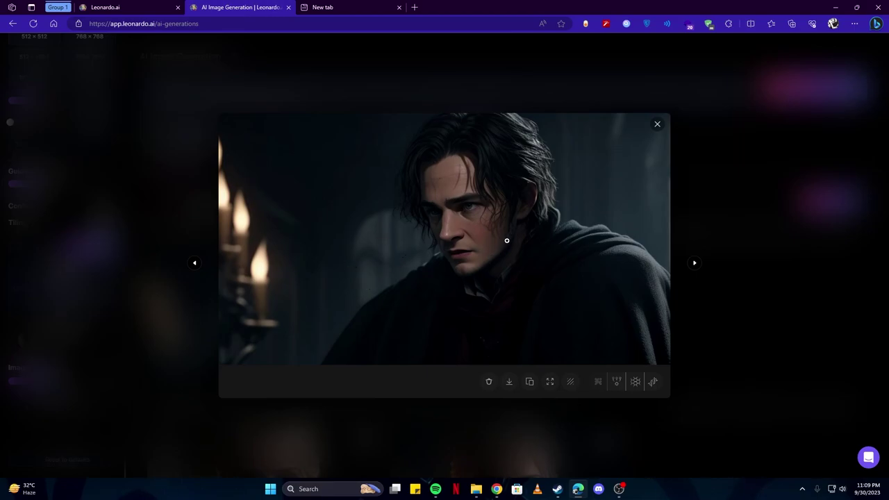
pyautogui.press('Right')
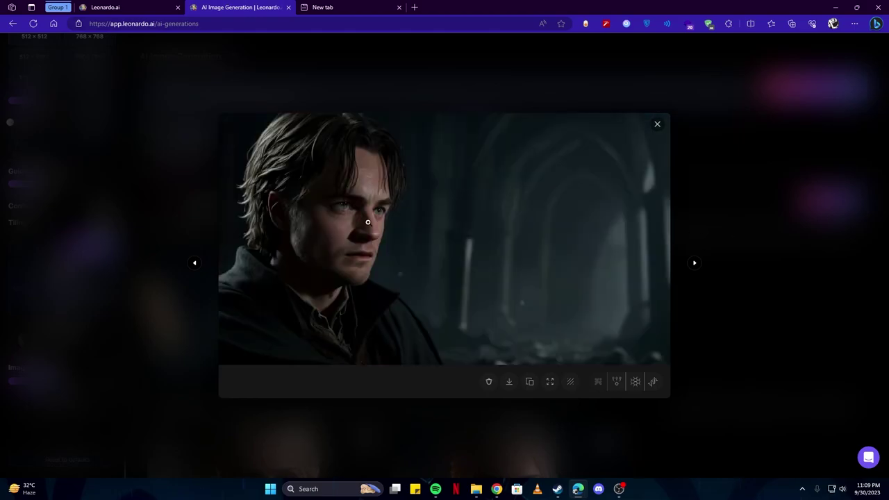
pyautogui.click(743, 221)
pyautogui.scroll(-2, 417, 278)
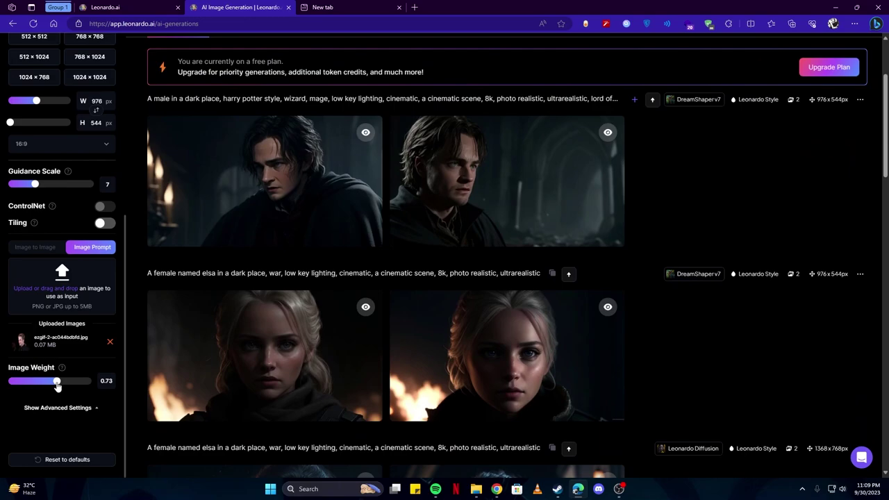
# Raise the image prompt weight to 1, generate two dark-knight portraits, and enlarge the second.
pyautogui.moveTo(58, 386); pyautogui.dragTo(94, 385)
pyautogui.scroll(2, 200, 381)
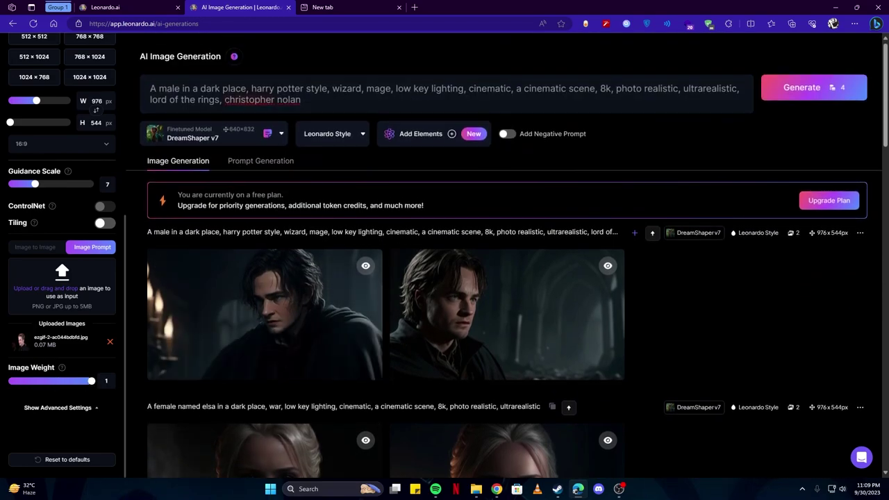
pyautogui.click(811, 96)
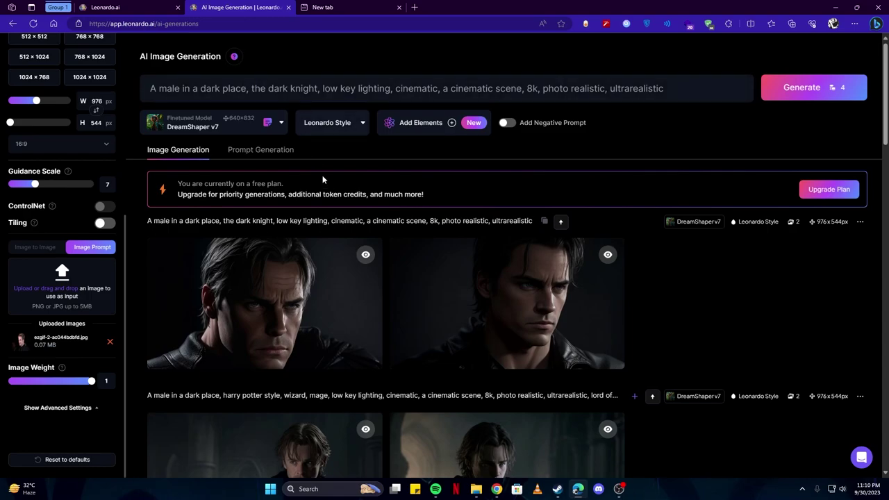
pyautogui.click(488, 279)
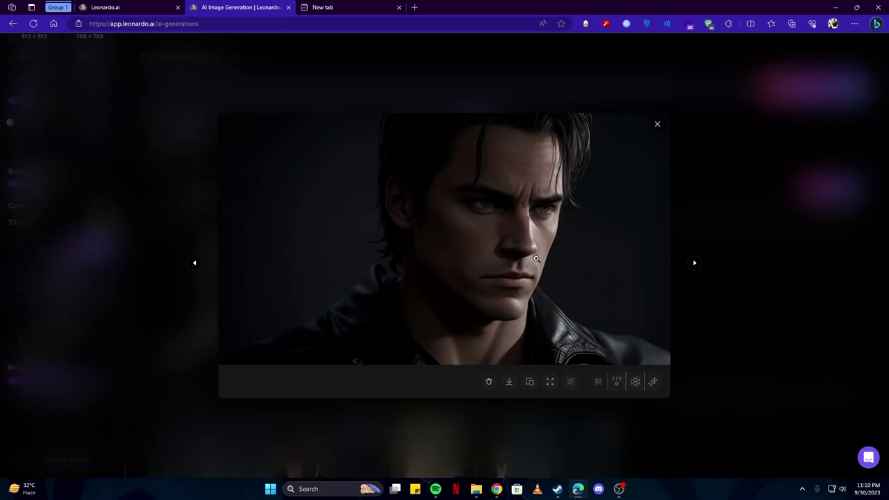
# Switch the model to Leonardo Diffusion and generate the dark-knight prompt again.
pyautogui.click(759, 243)
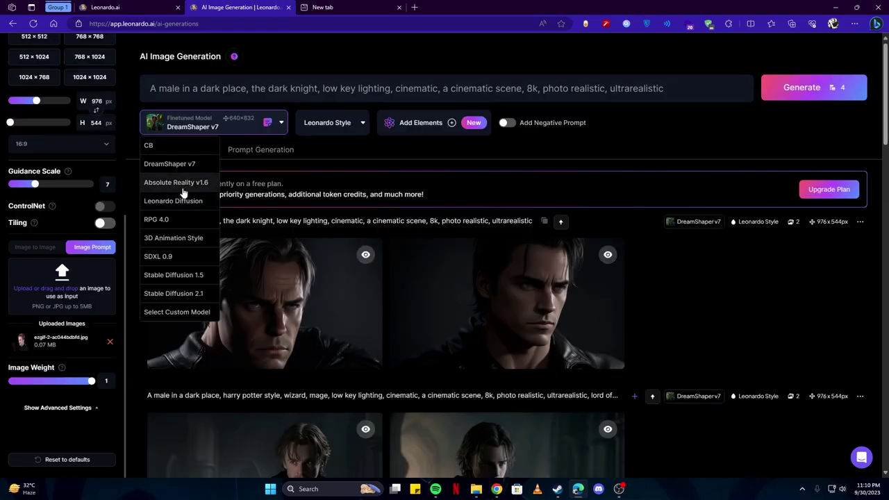
pyautogui.click(173, 201)
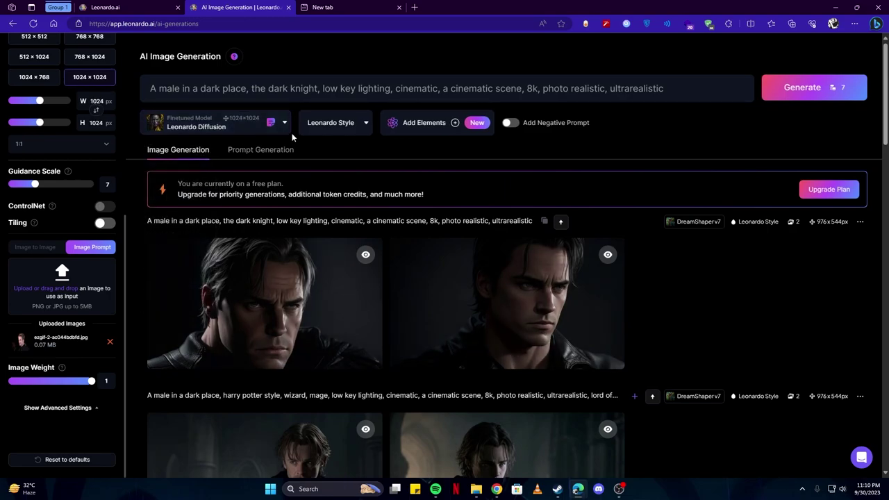
pyautogui.click(804, 88)
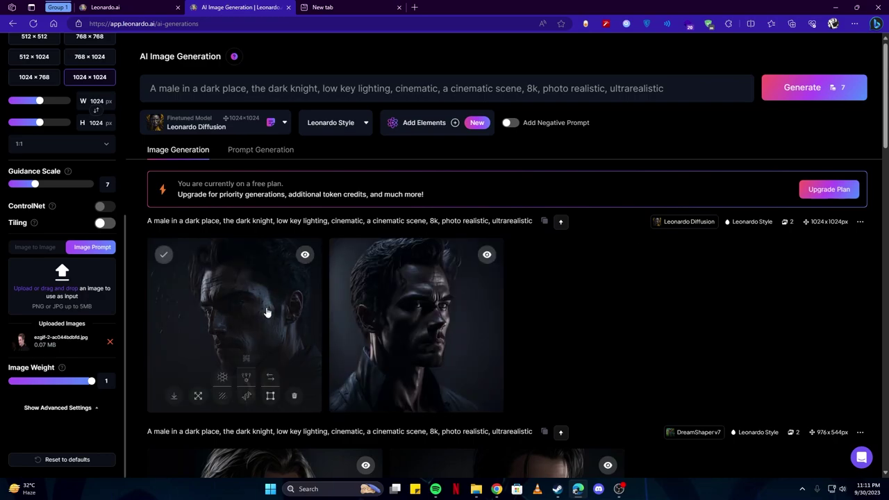
# Enlarge the first Leonardo Diffusion portrait of the scarred man, then close it.
pyautogui.click(260, 301)
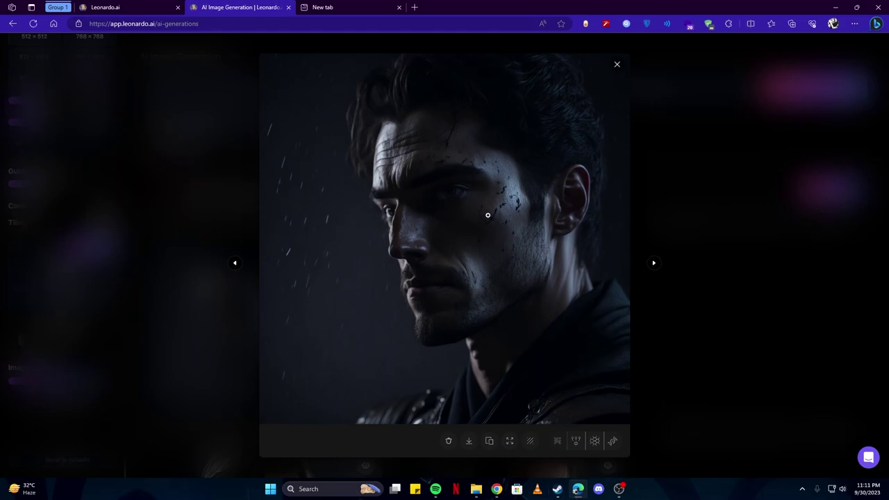
pyautogui.click(73, 415)
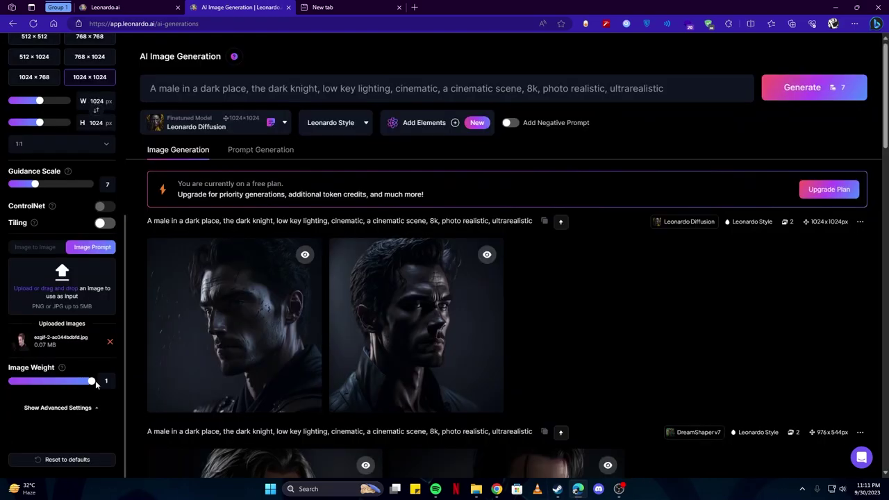
pyautogui.moveTo(416, 371)
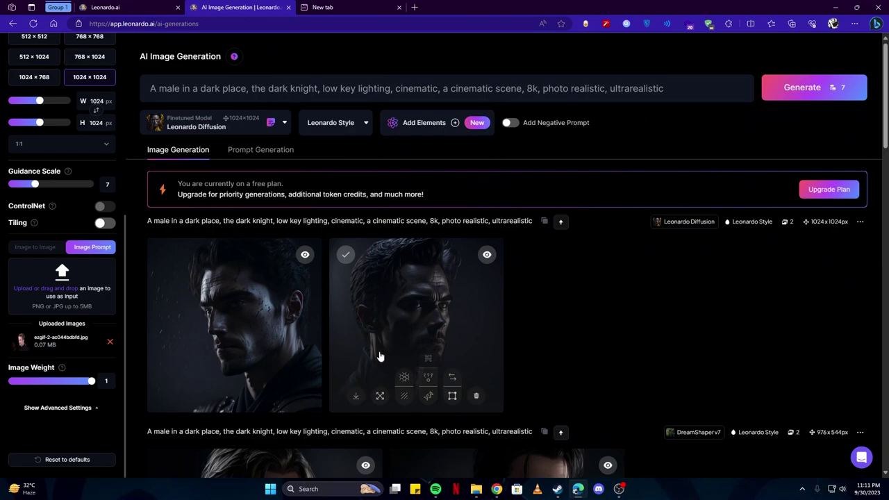
# Replace the prompt ending with the suit description and enlarge the portrait of the man with glasses.
pyautogui.moveTo(665, 89); pyautogui.dragTo(423, 119)
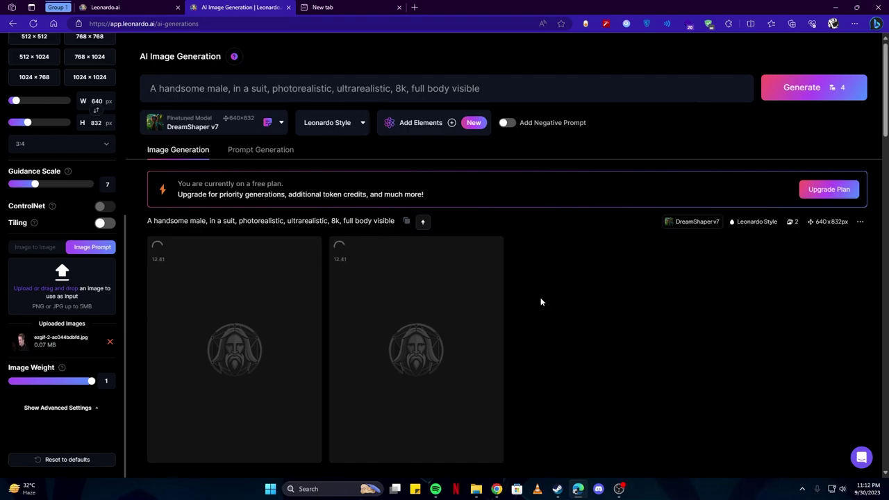
pyautogui.scroll(-2, 543, 293)
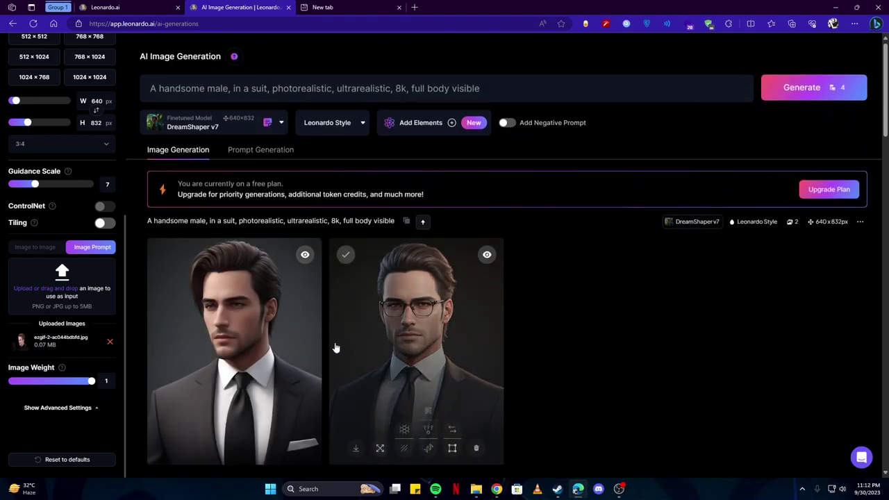
pyautogui.click(374, 342)
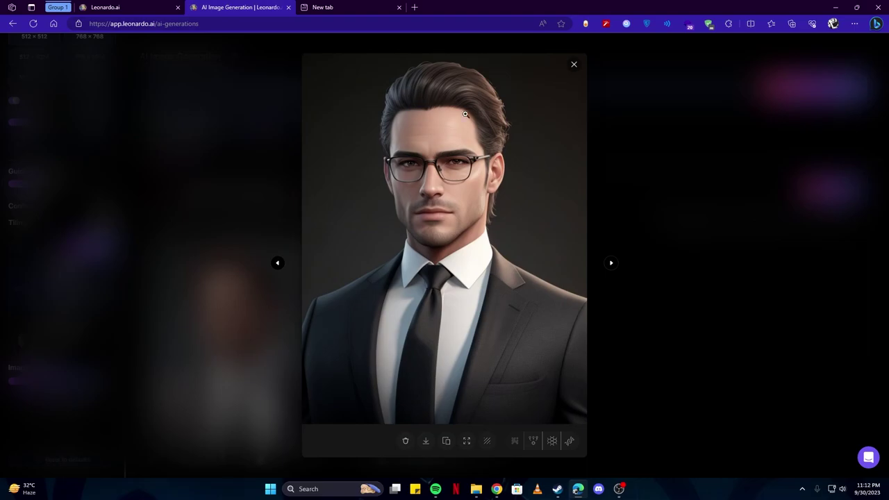
pyautogui.click(666, 178)
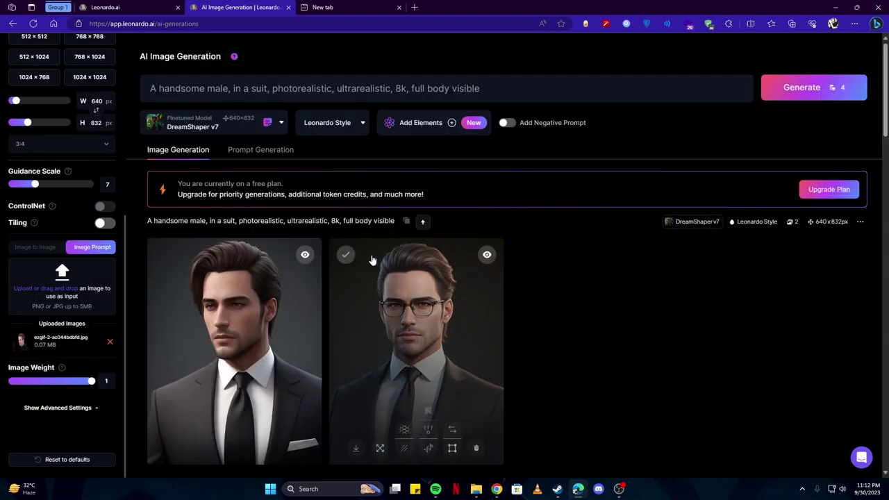
pyautogui.scroll(-3, 375, 260)
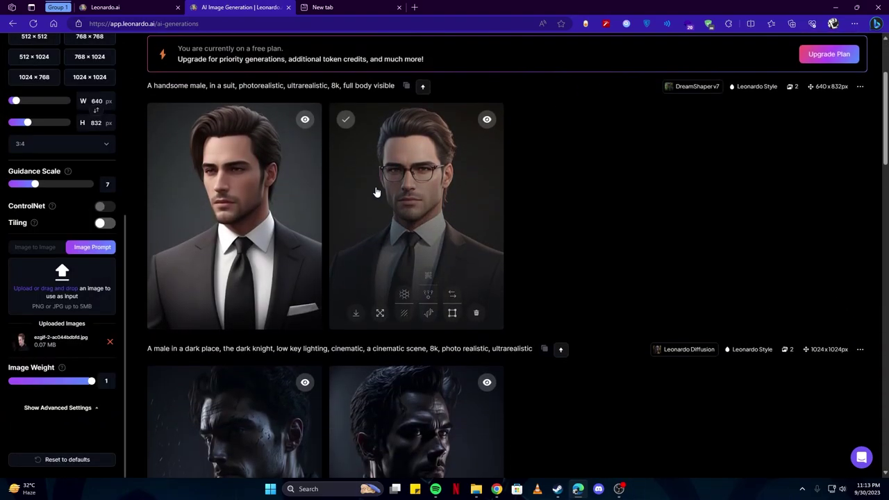
pyautogui.scroll(-4, 377, 189)
pyautogui.scroll(-5, 375, 184)
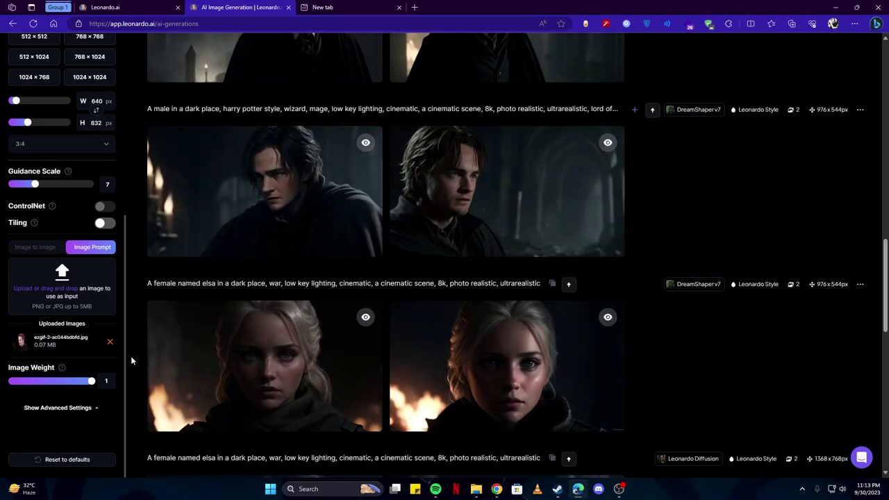
pyautogui.scroll(10, 289, 278)
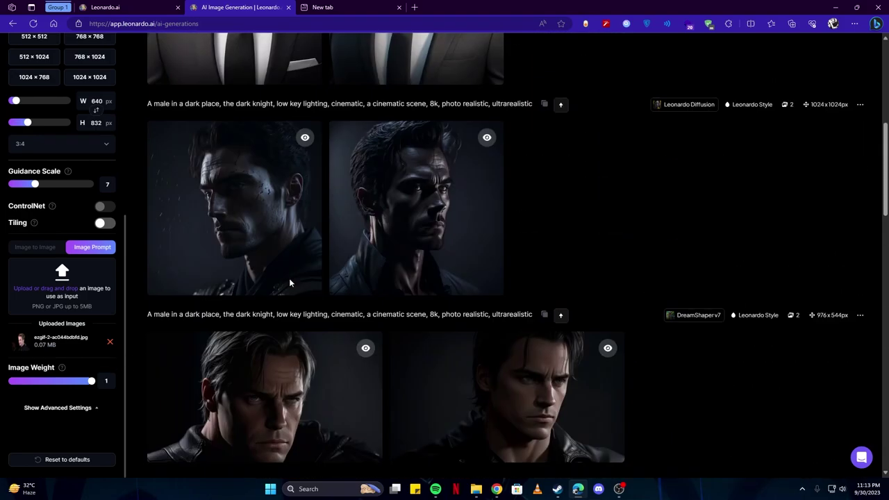
pyautogui.scroll(-6, 290, 283)
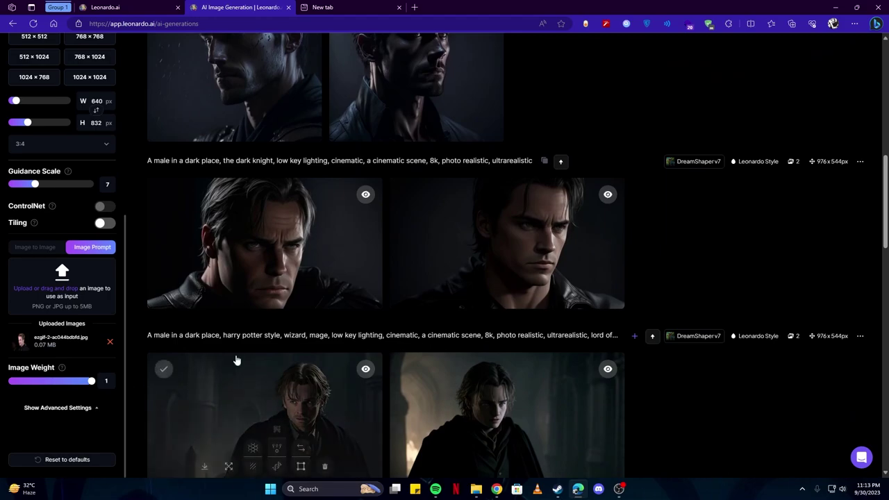
pyautogui.moveTo(213, 303)
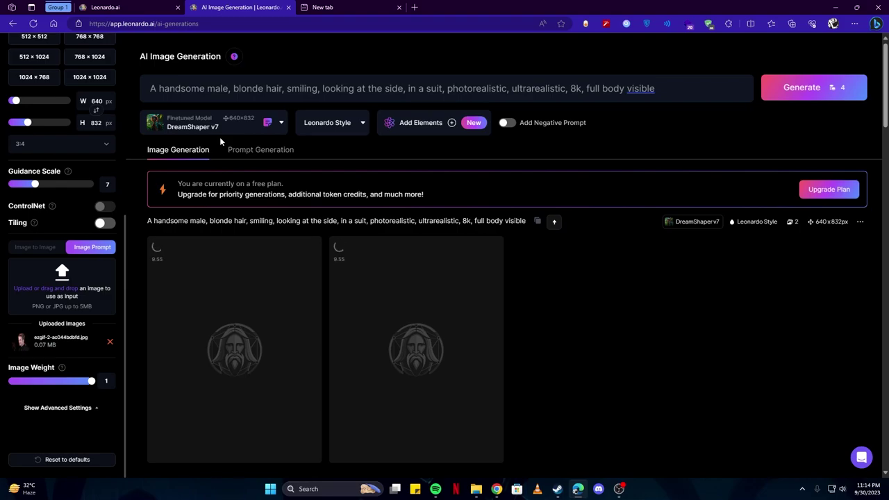
# Enlarge the second smiling blonde suited portrait.
pyautogui.scroll(-4, 263, 132)
pyautogui.scroll(3, 244, 238)
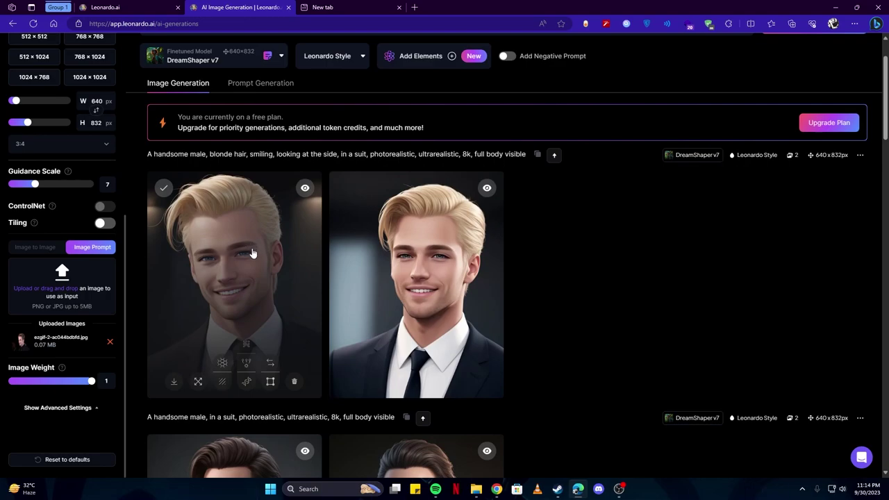
pyautogui.click(369, 271)
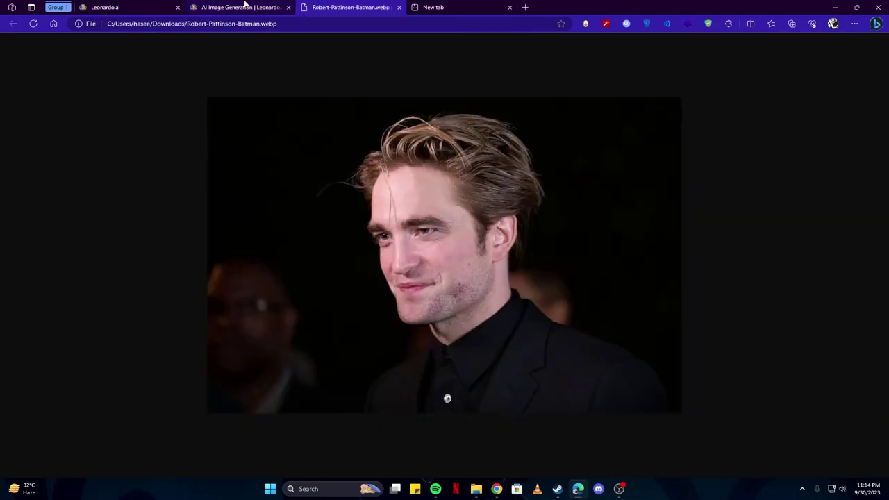
# Back on the Leonardo tab, close the enlarged blonde portrait.
pyautogui.click(245, 6)
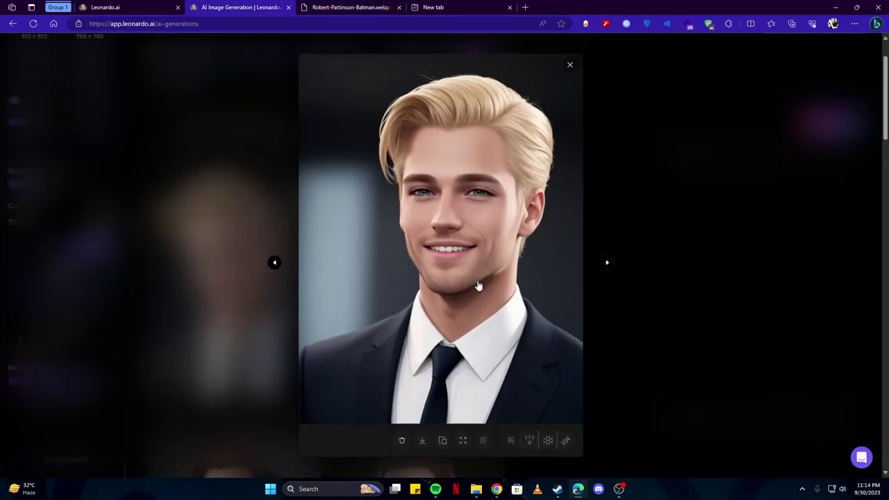
pyautogui.click(268, 283)
pyautogui.scroll(-4, 256, 283)
pyautogui.scroll(10, 256, 283)
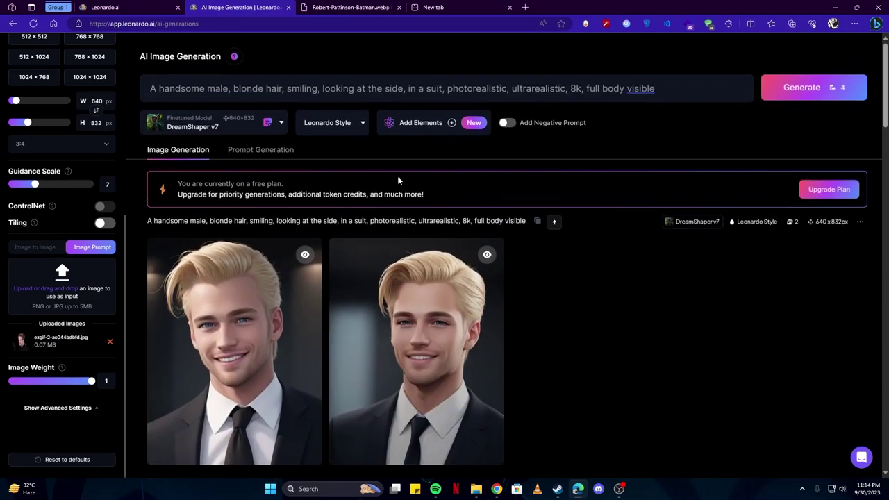
# Alternate between the reference photo tab and the Leonardo gallery to compare the faces.
pyautogui.hotkey('ctrl', 'Tab')
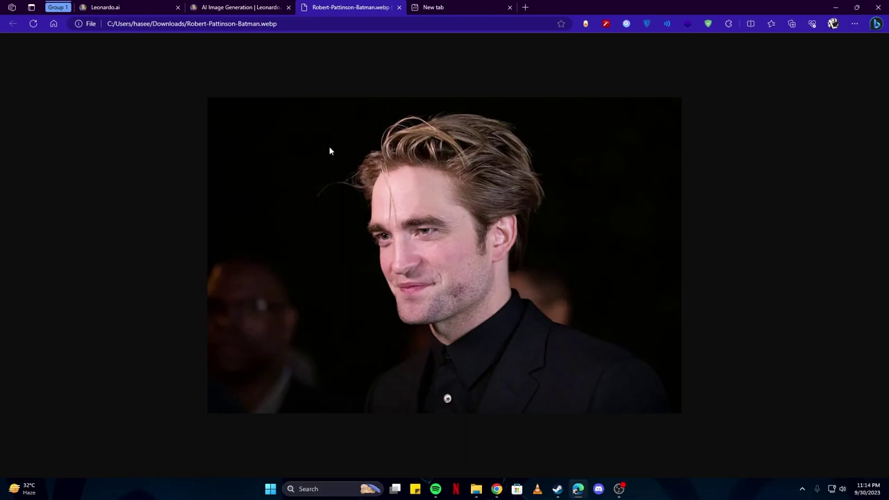
pyautogui.hotkey('ctrl', 'shift', 'Tab')
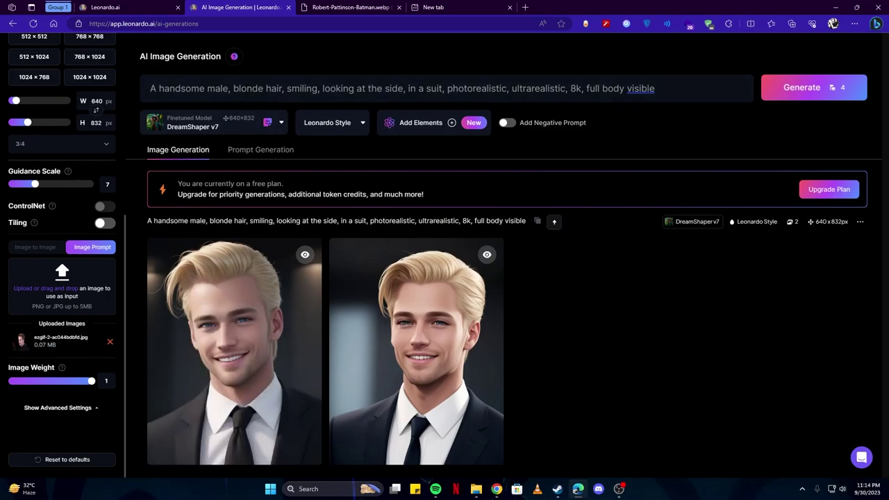
pyautogui.click(343, 6)
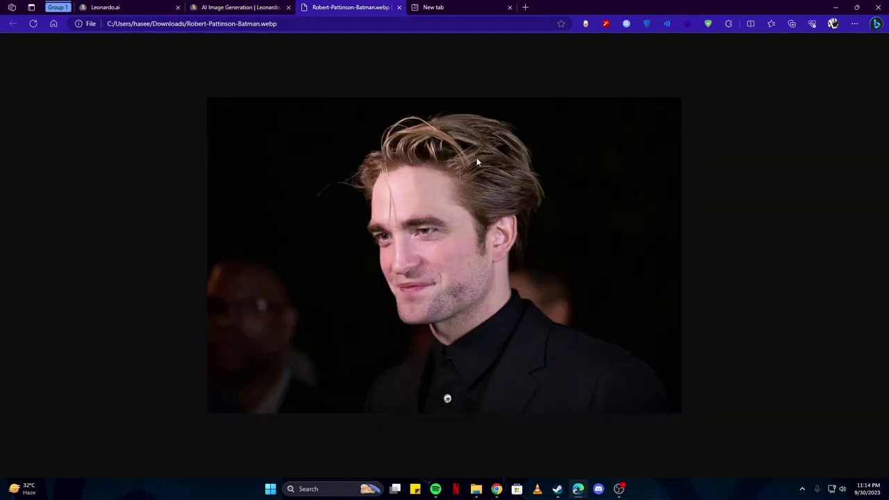
pyautogui.click(256, 5)
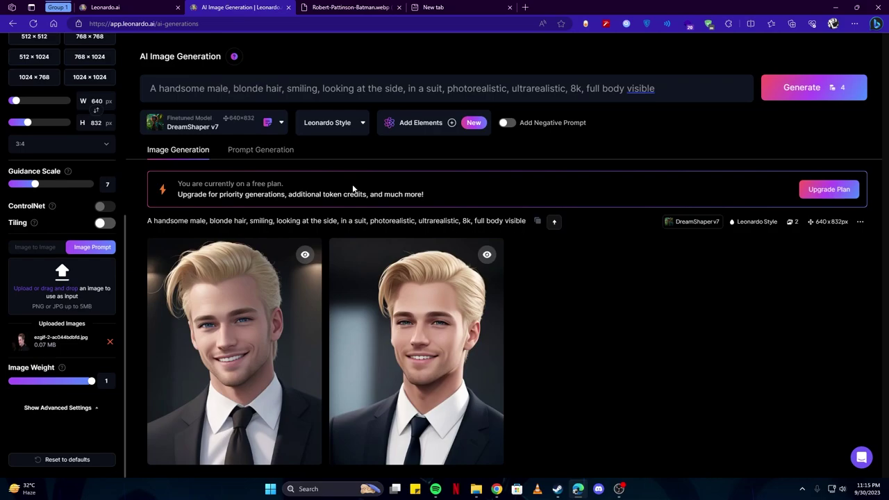
pyautogui.click(347, 5)
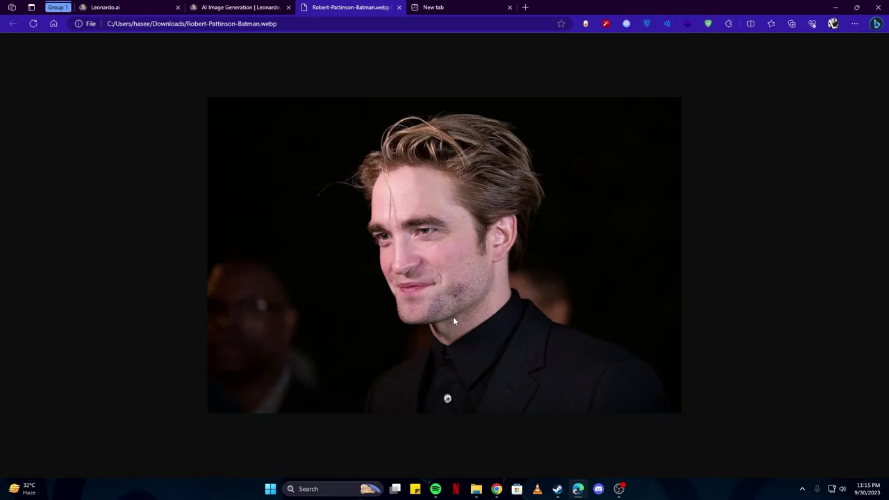
pyautogui.click(248, 5)
pyautogui.scroll(-5, 566, 316)
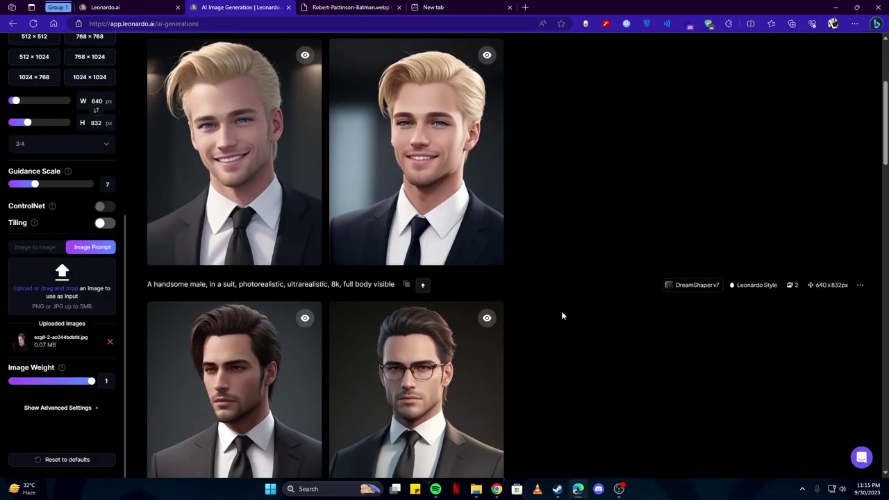